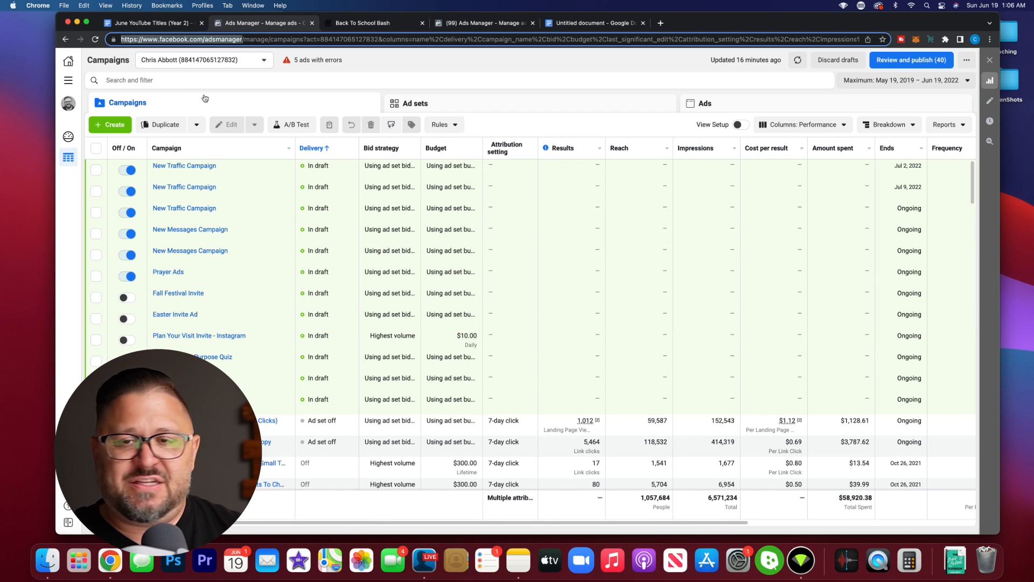
# - Create a new auction campaign with the Traffic objective
pyautogui.click(127, 122)
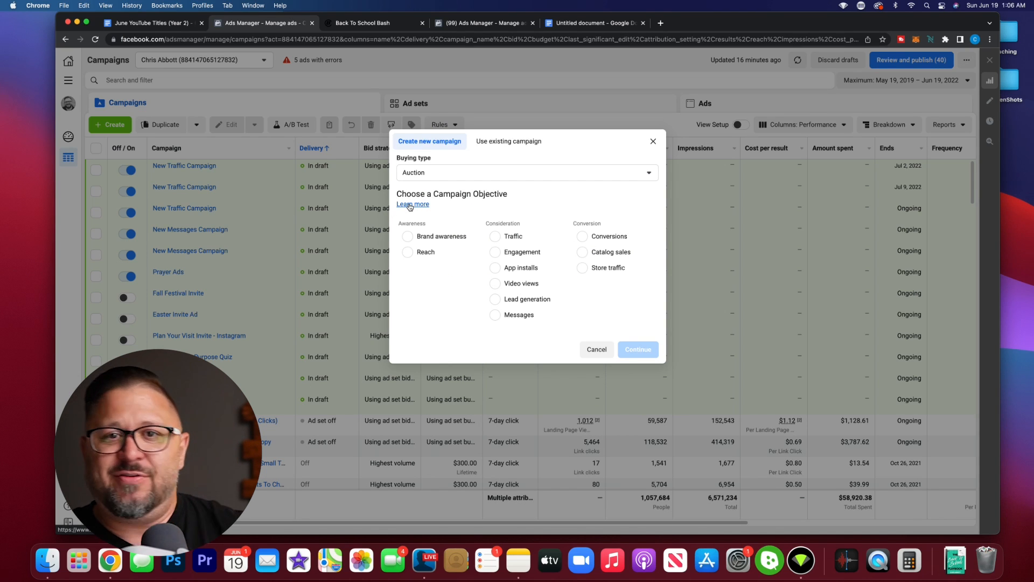
pyautogui.click(504, 238)
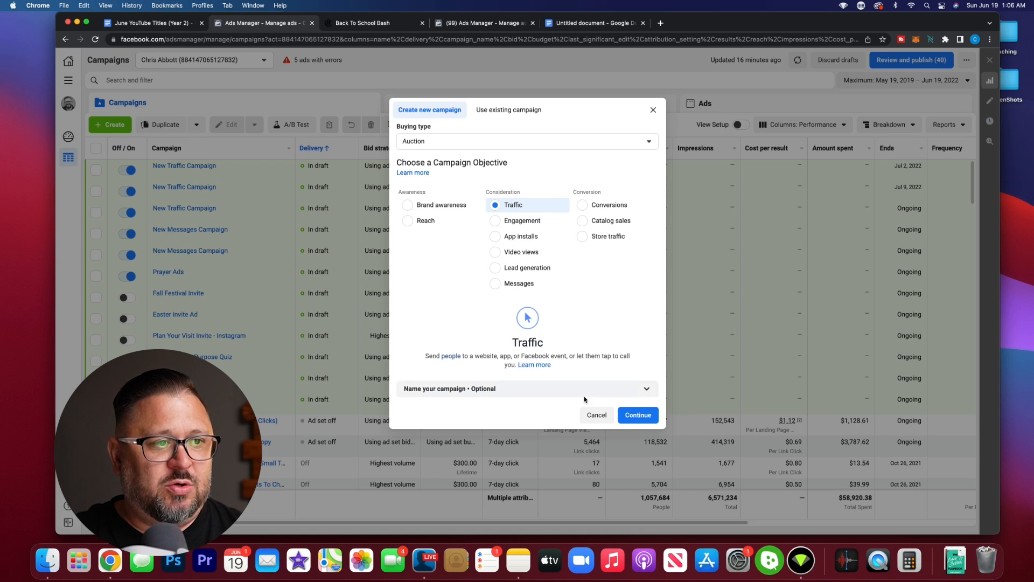
pyautogui.click(636, 415)
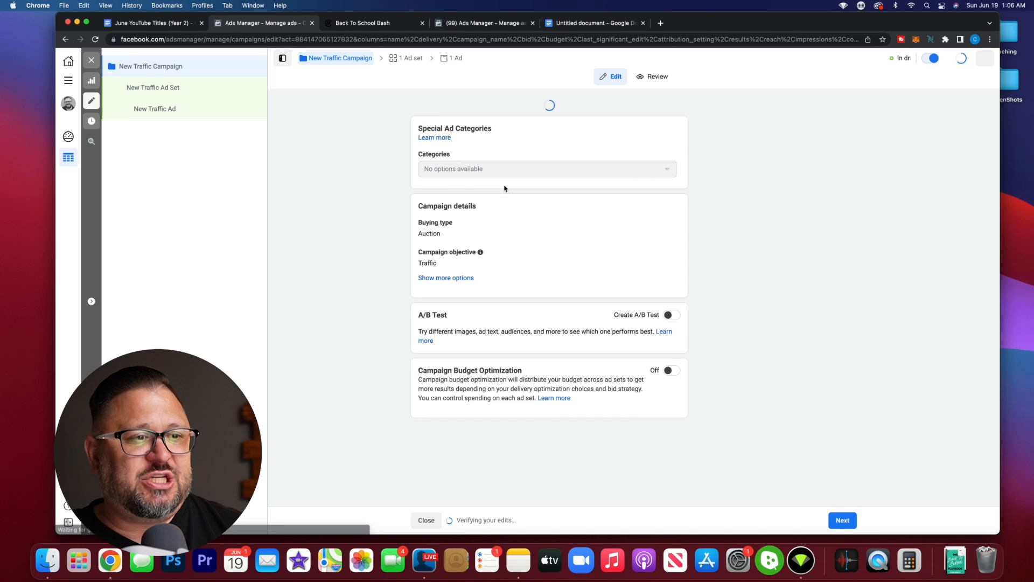
# - Name the campaign "Back To School Bash Invite" and copy that name
pyautogui.tripleClick(449, 129)
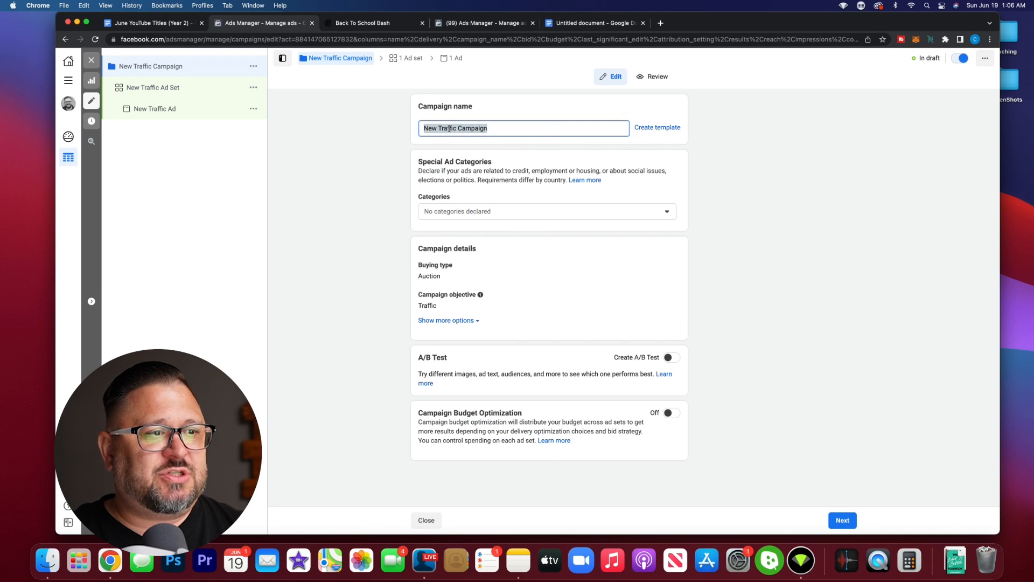
pyautogui.write('Back To School Bash Invite')
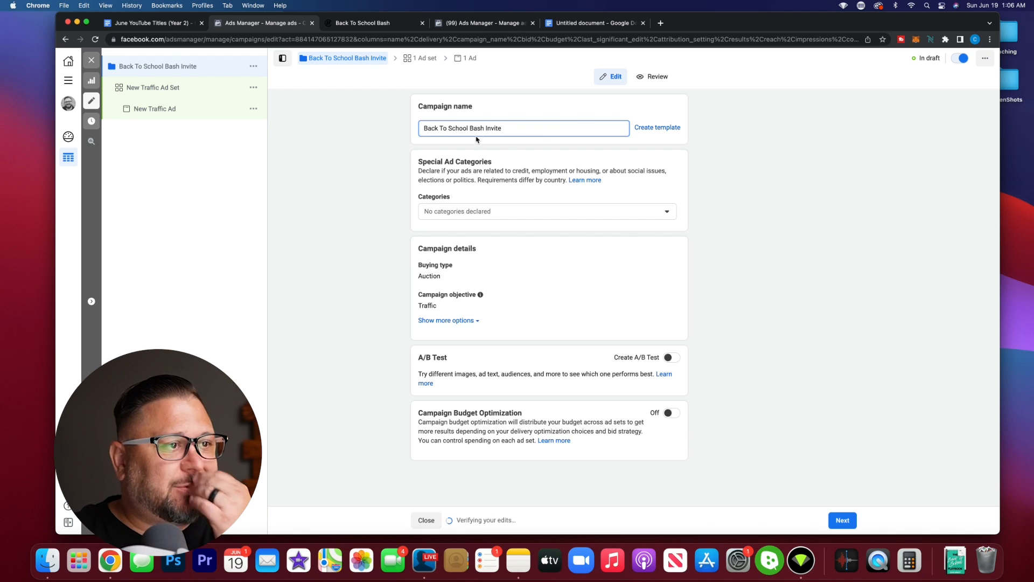
pyautogui.tripleClick(478, 128)
pyautogui.press('super+c')
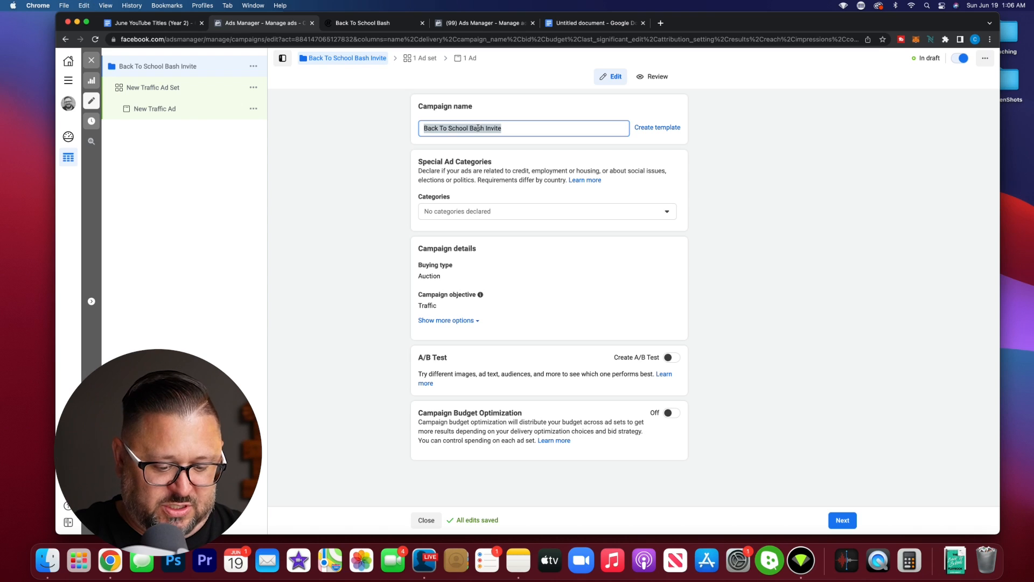
pyautogui.click(671, 163)
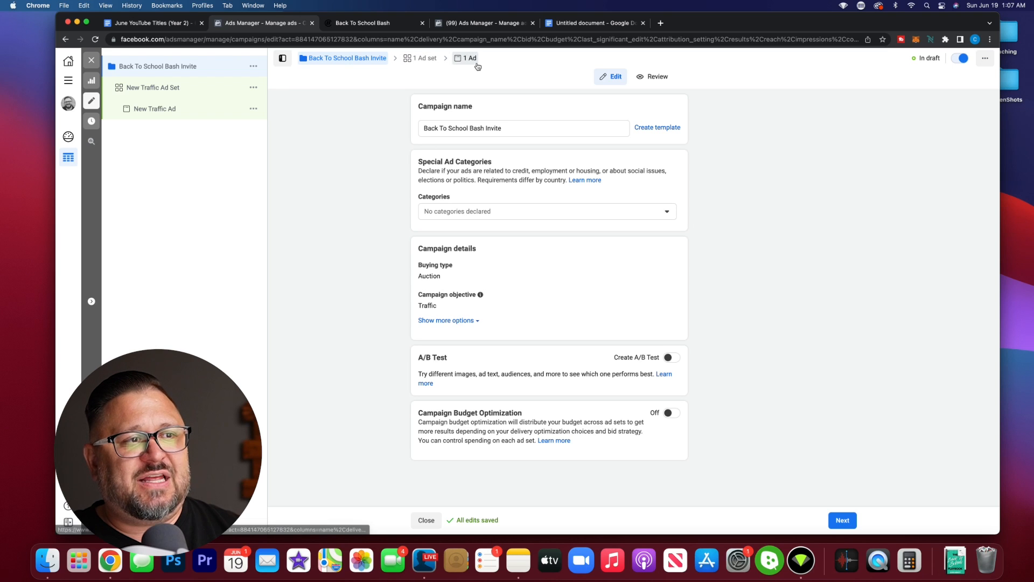
pyautogui.moveTo(472, 62)
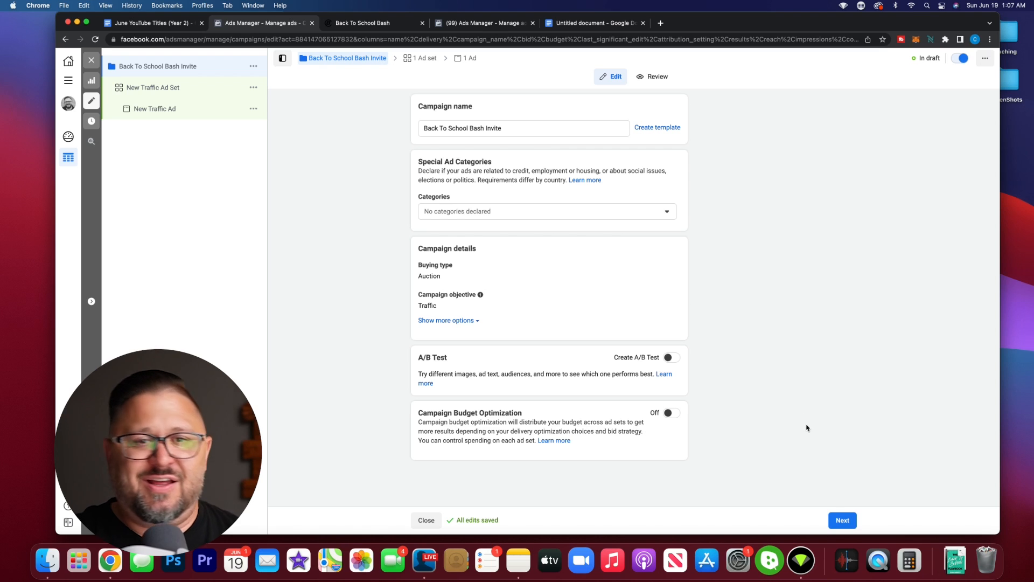
# - Proceed to the ad set level and name the ad set "Back To School Bash Invite"
pyautogui.click(842, 520)
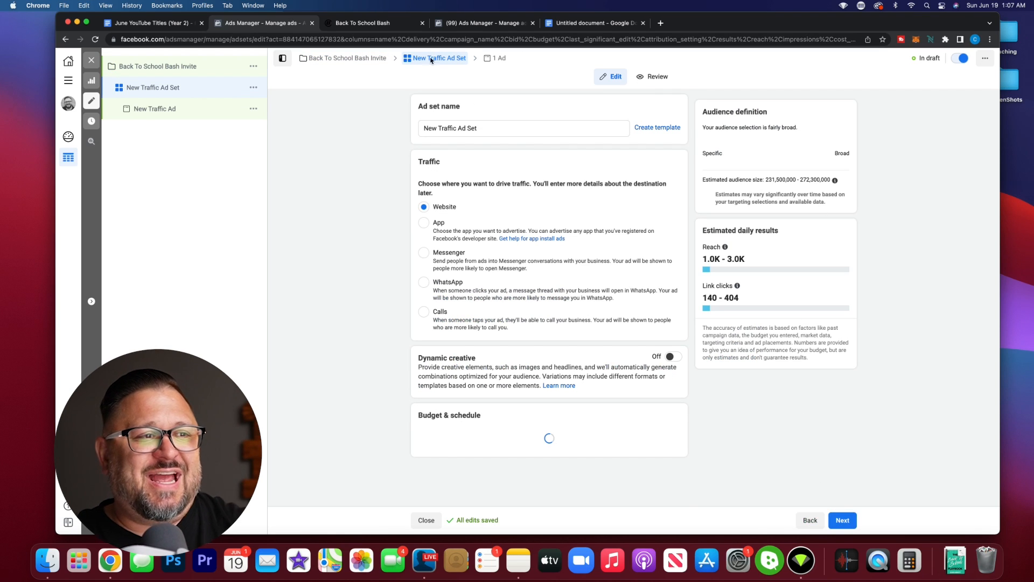
pyautogui.tripleClick(482, 128)
pyautogui.press('super+v')
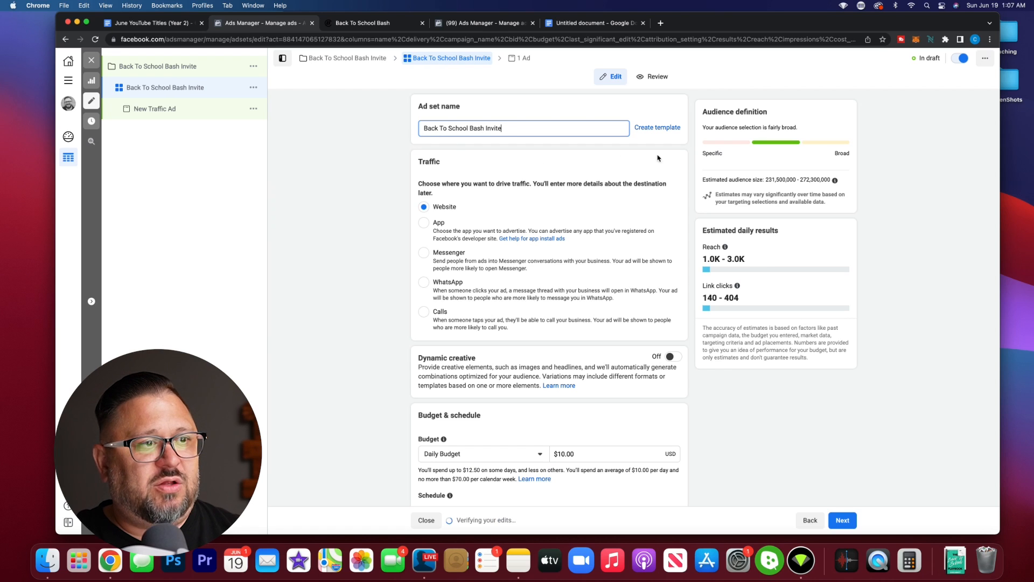
pyautogui.click(687, 152)
# - Replace the ad set's audience location with the city of Tulsa, Oklahoma, United States
pyautogui.scroll(-2, 566, 151)
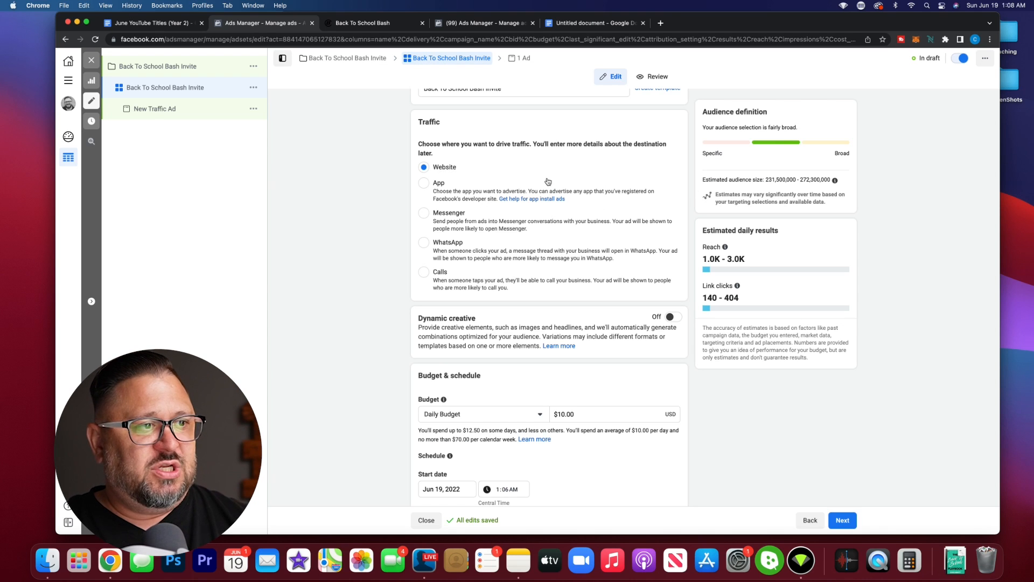
pyautogui.scroll(-5, 684, 189)
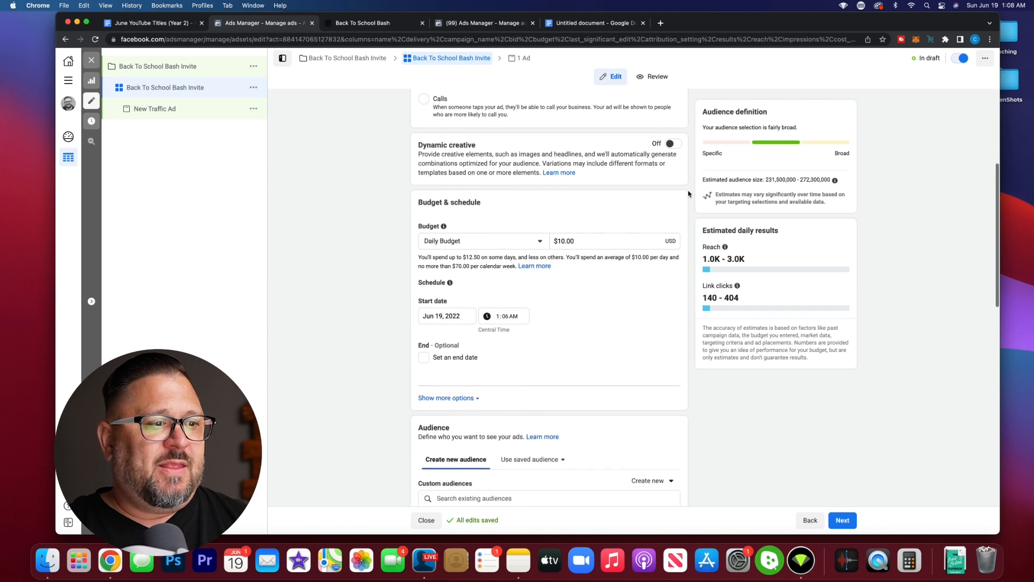
pyautogui.scroll(-2, 689, 194)
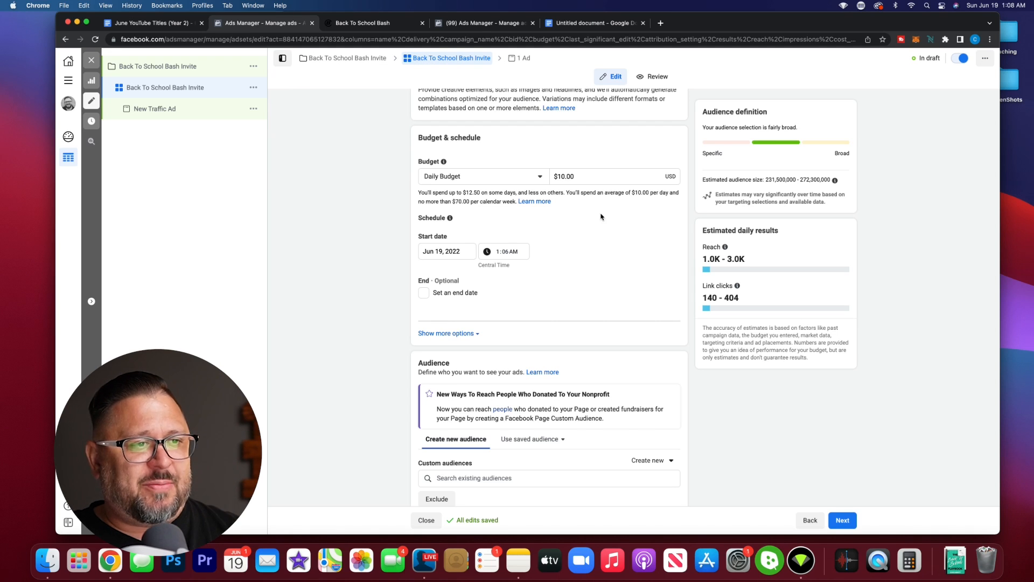
pyautogui.scroll(-2, 600, 217)
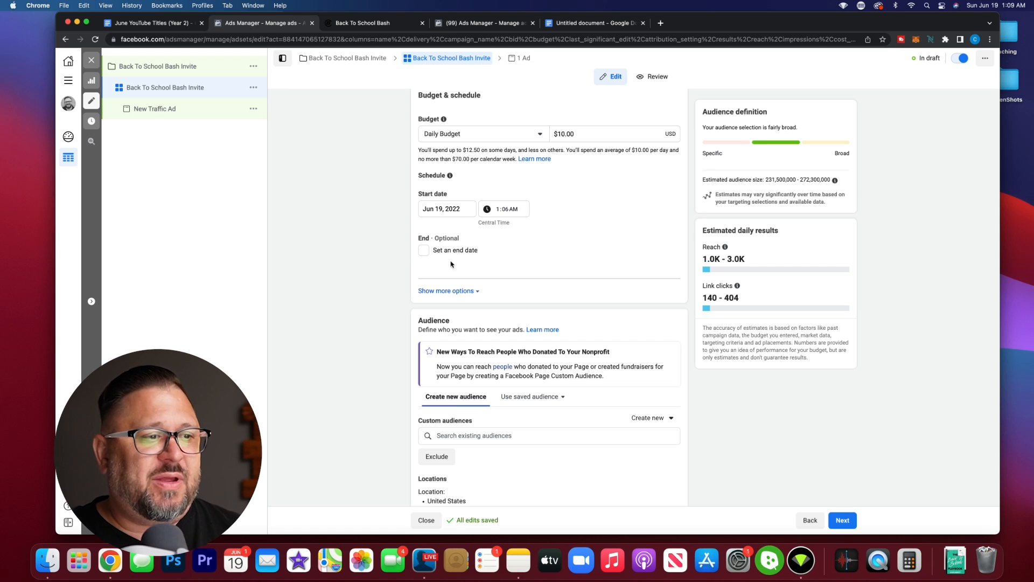
pyautogui.scroll(-3, 631, 198)
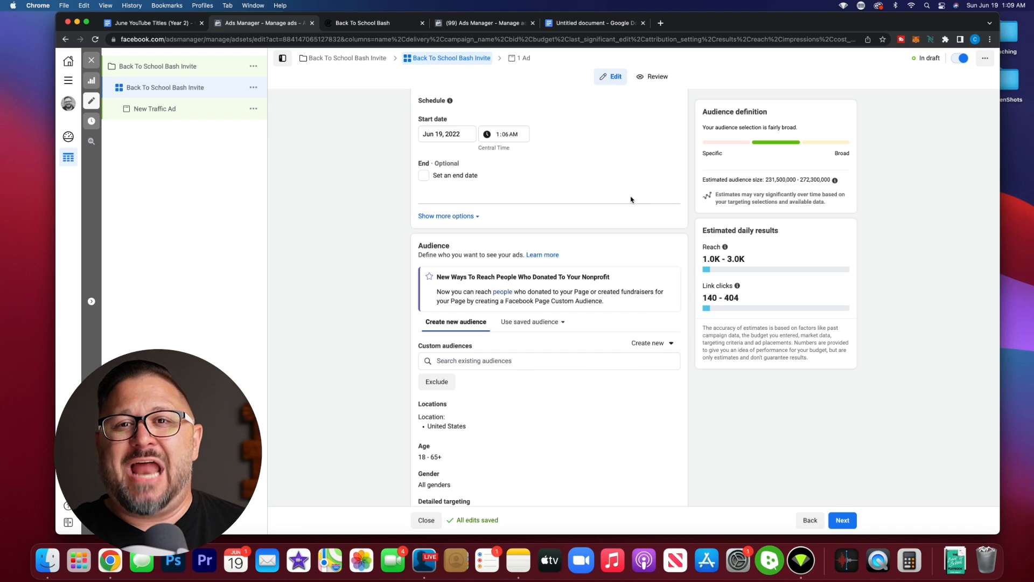
pyautogui.scroll(-4, 631, 197)
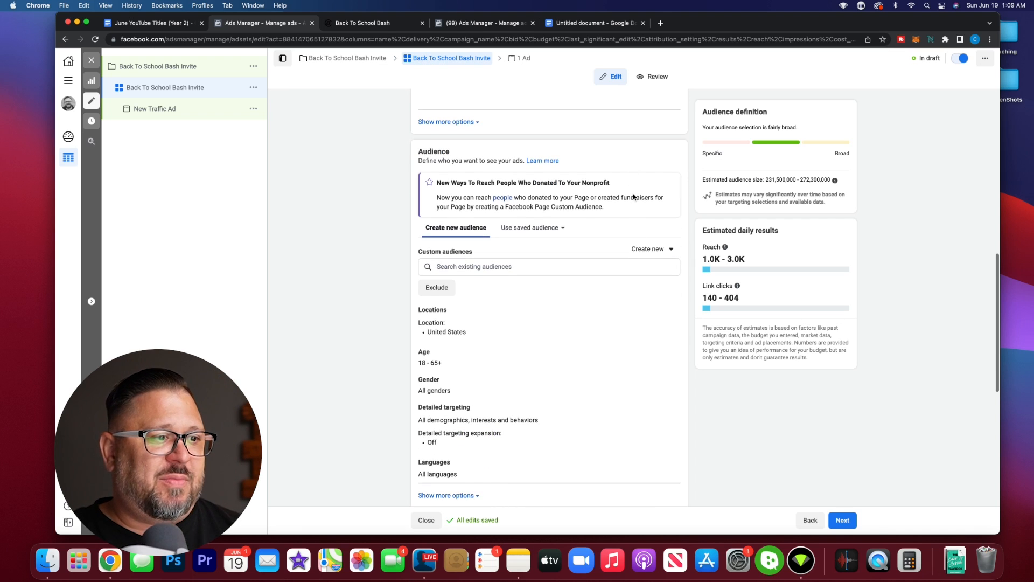
pyautogui.scroll(-3, 620, 228)
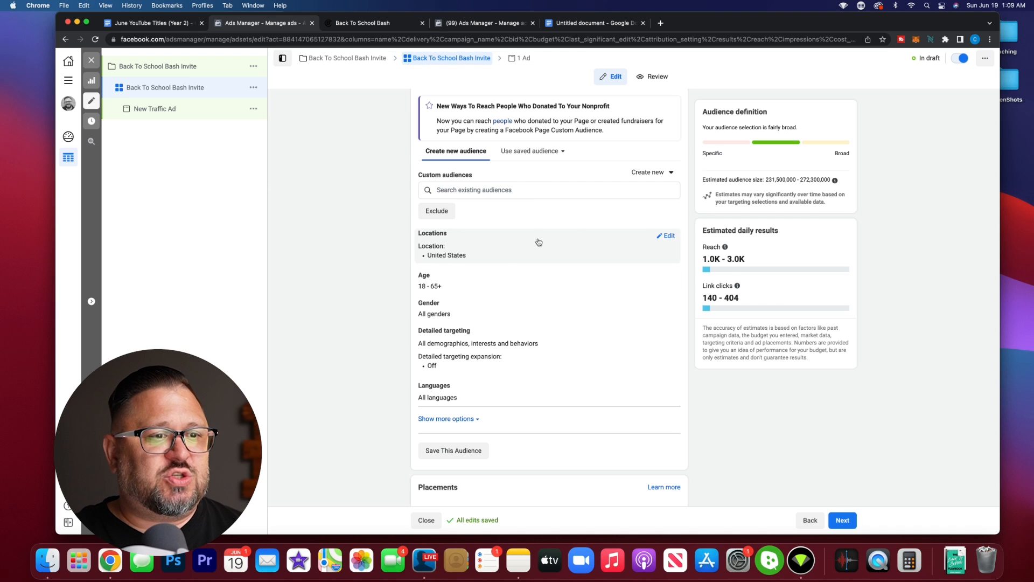
pyautogui.click(668, 237)
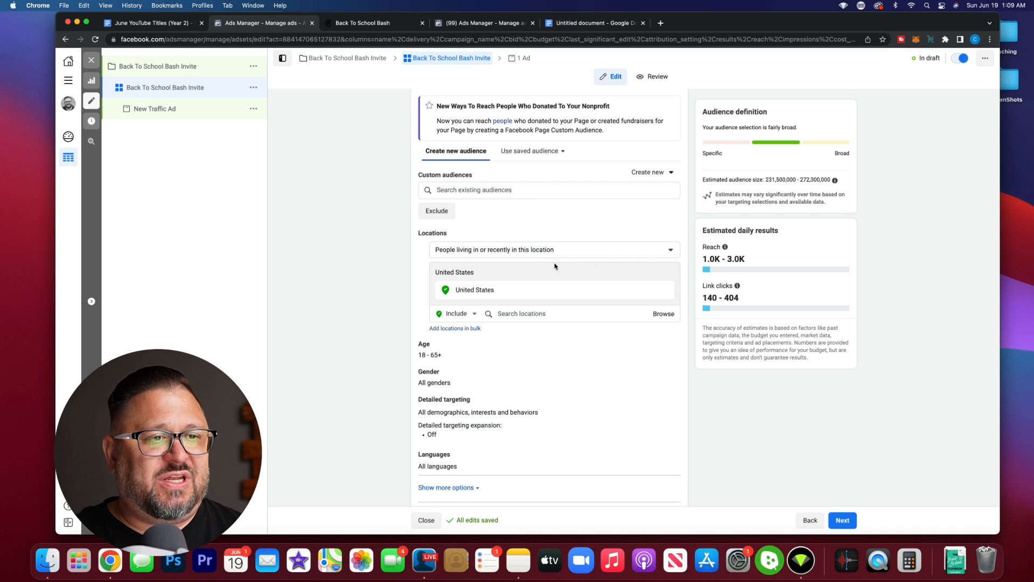
pyautogui.click(500, 316)
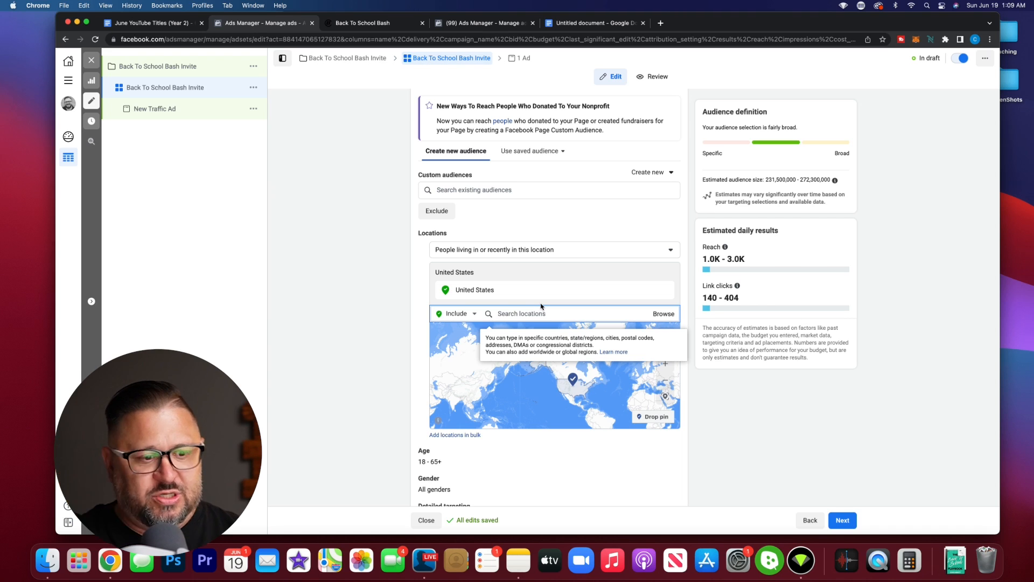
pyautogui.write('Tulsa ok')
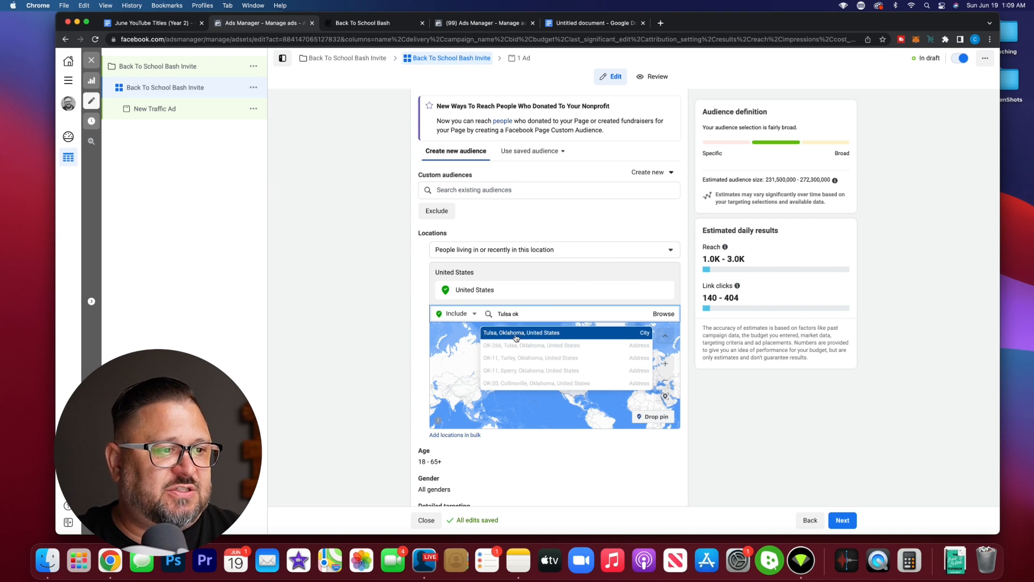
pyautogui.click(516, 333)
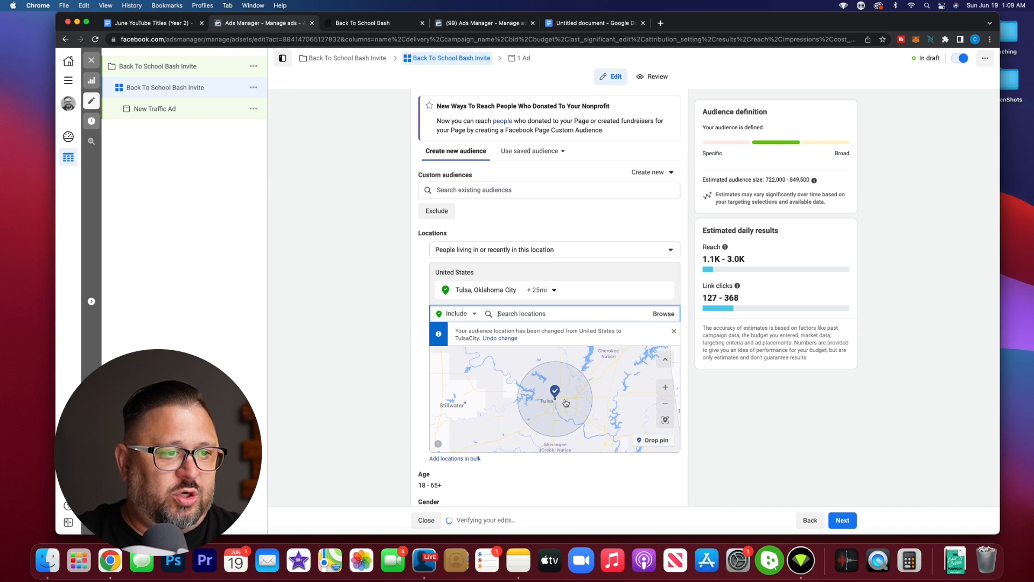
# - Set the targeting radius around Tulsa to 15 miles
pyautogui.click(554, 290)
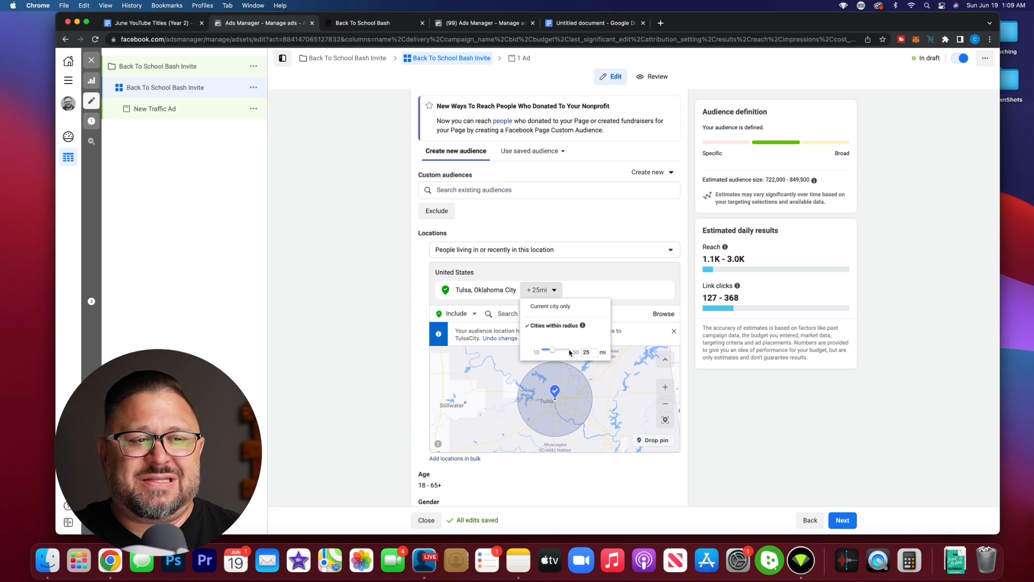
pyautogui.doubleClick(583, 354)
pyautogui.write('15')
pyautogui.press('Return')
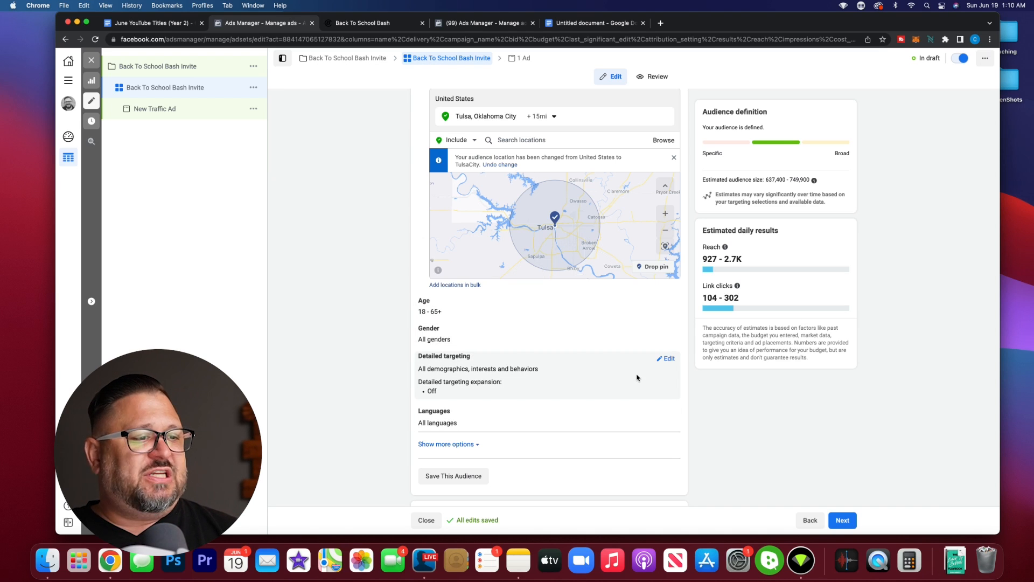
# - Keep the remaining ad set defaults, proceed to the ad level and name the ad "Back To School Bash Invite"
pyautogui.scroll(-2, 639, 375)
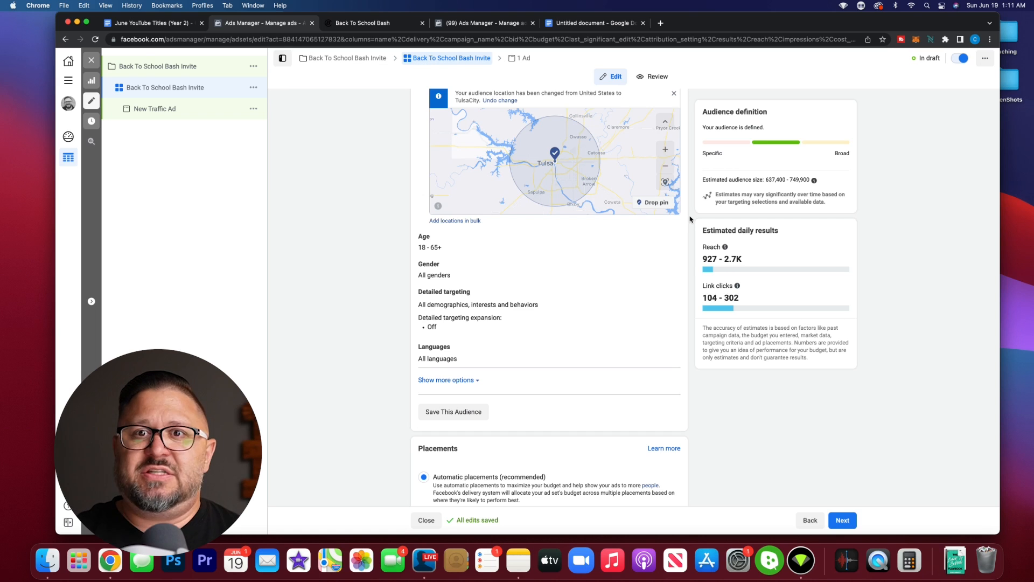
pyautogui.scroll(-5, 689, 219)
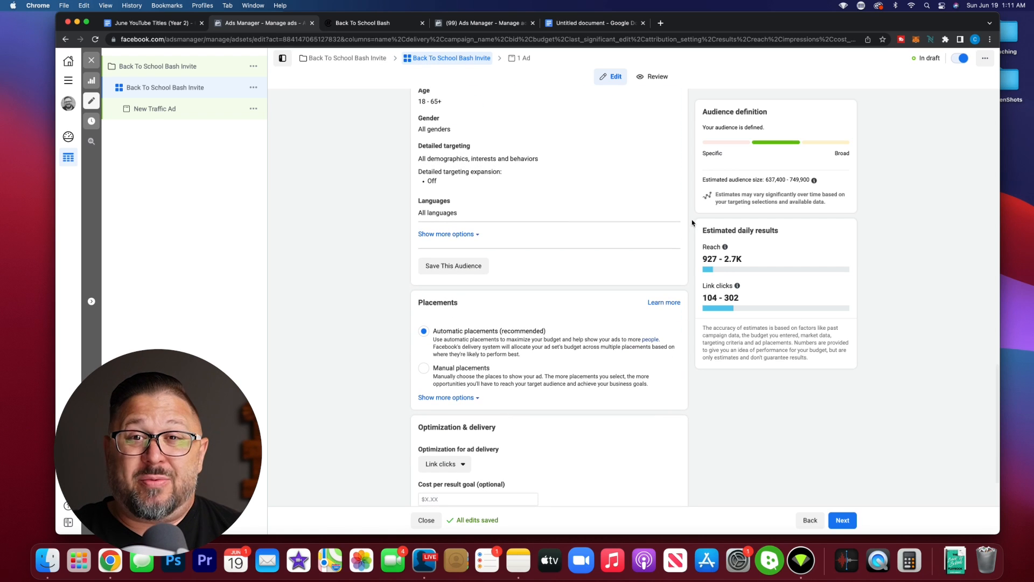
pyautogui.scroll(-3, 692, 223)
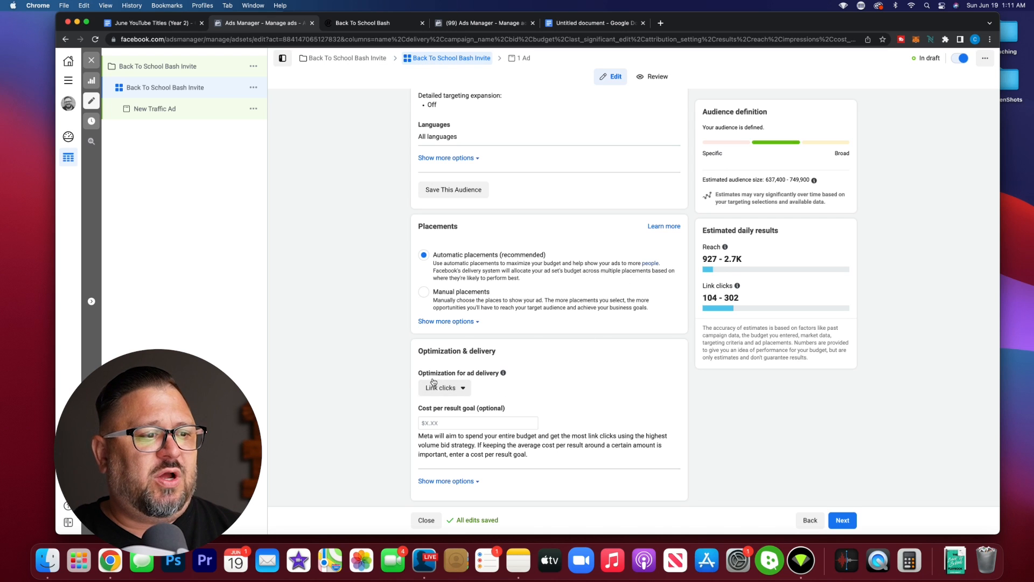
pyautogui.click(844, 520)
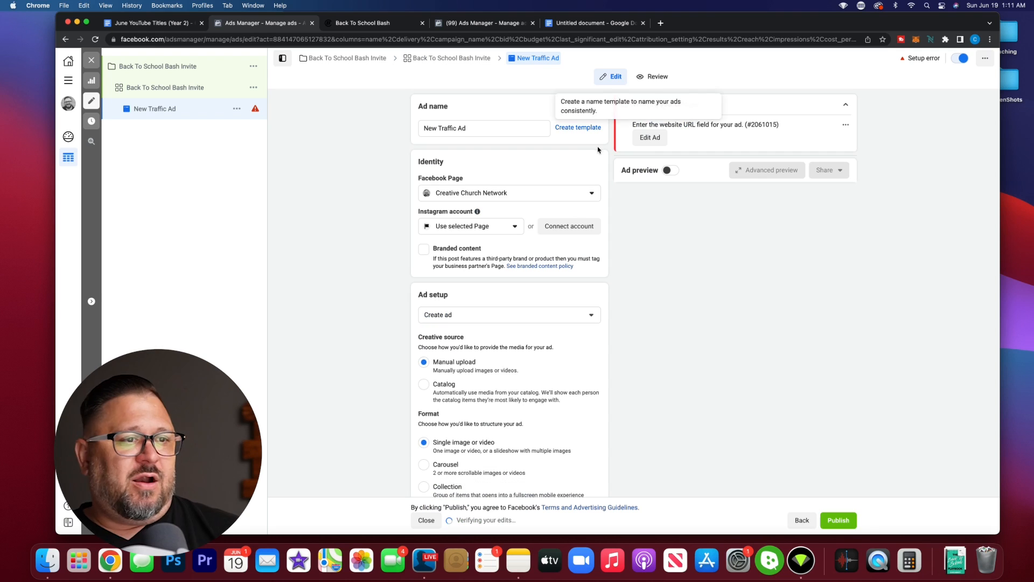
pyautogui.tripleClick(467, 127)
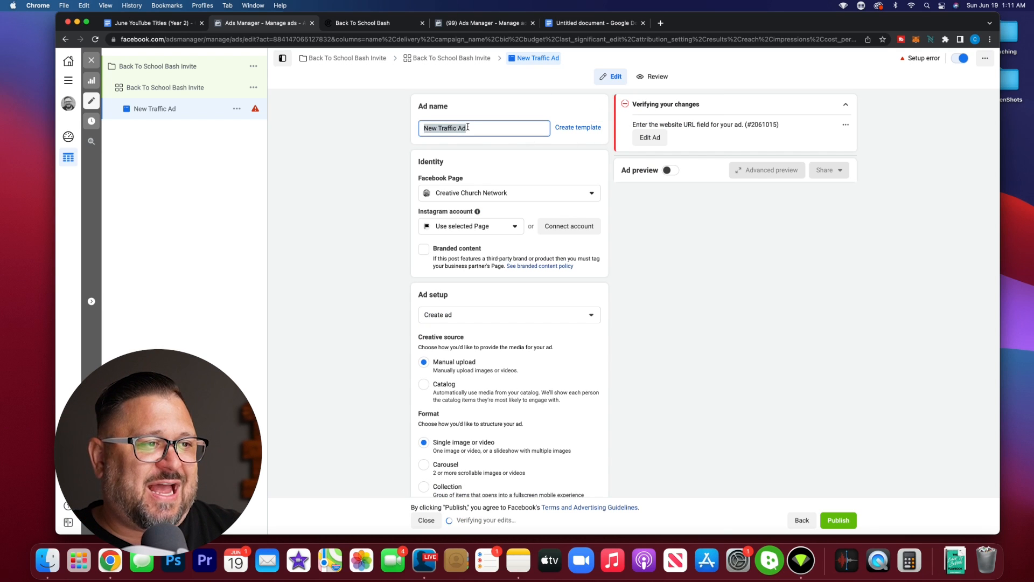
pyautogui.press('super+v')
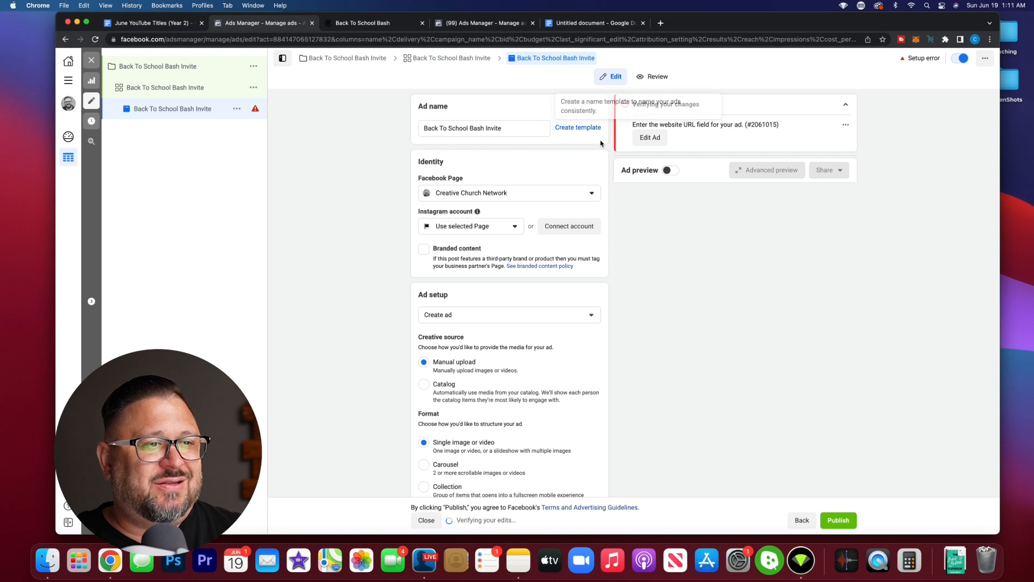
# - Check the Facebook Pages available for the ad's identity and look through the ad setup options down to the ad creative
pyautogui.scroll(-1, 602, 146)
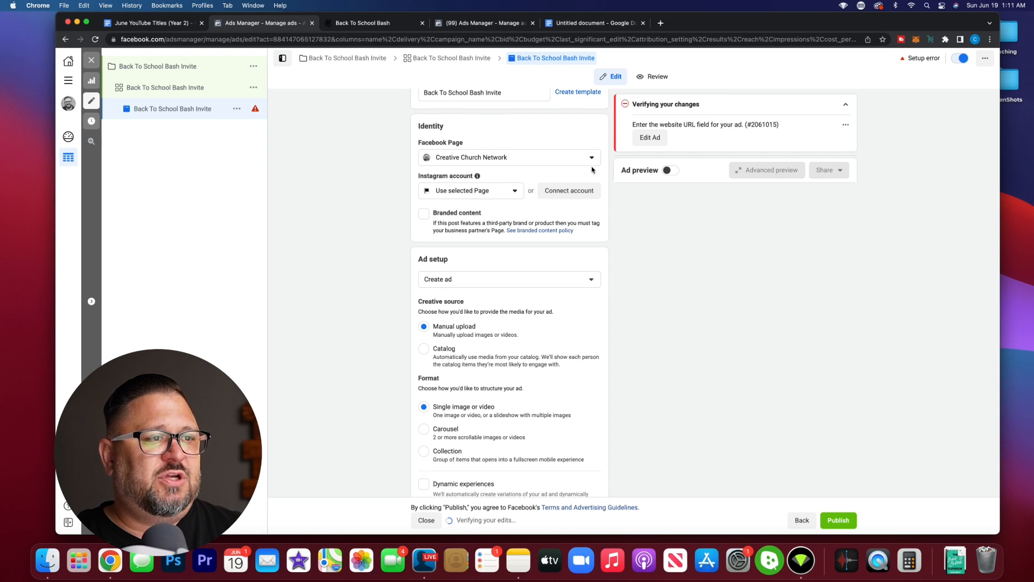
pyautogui.click(590, 158)
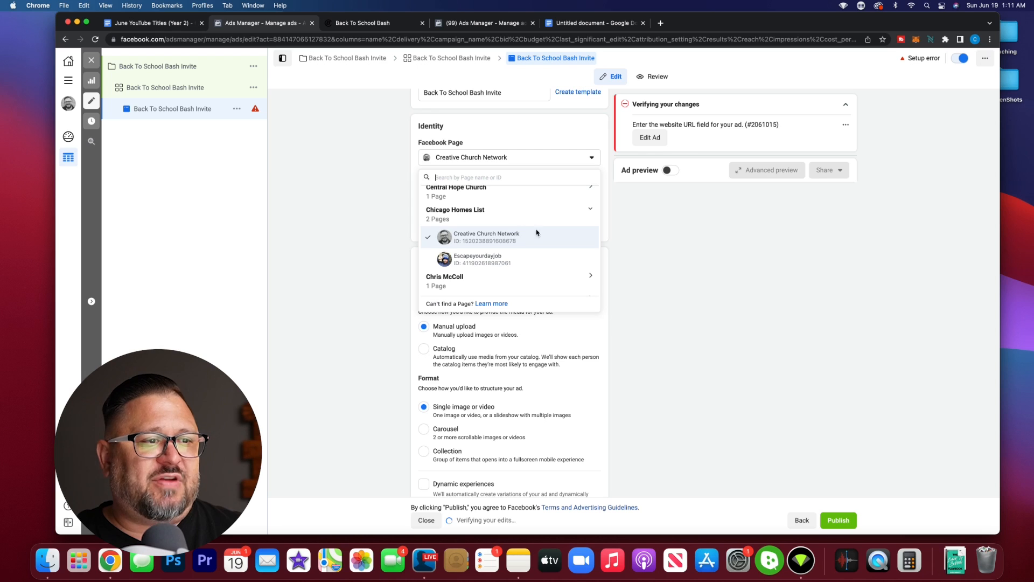
pyautogui.click(638, 211)
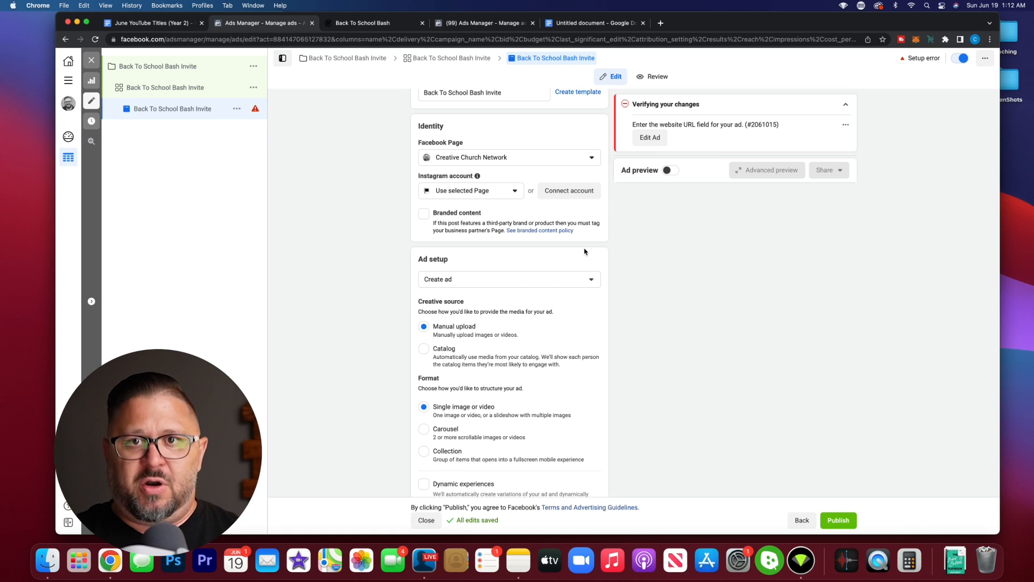
pyautogui.scroll(-2, 619, 230)
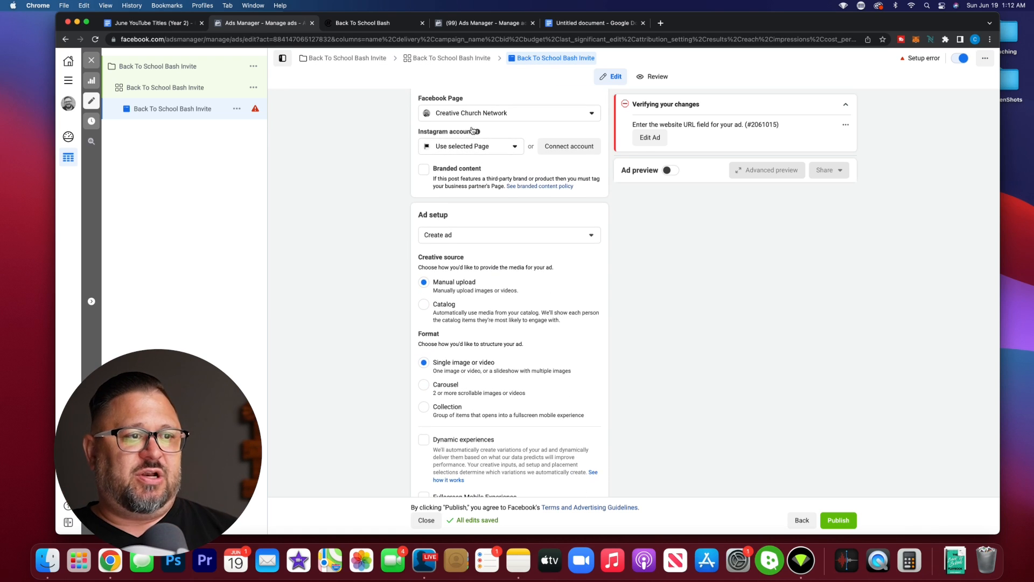
pyautogui.scroll(-5, 626, 219)
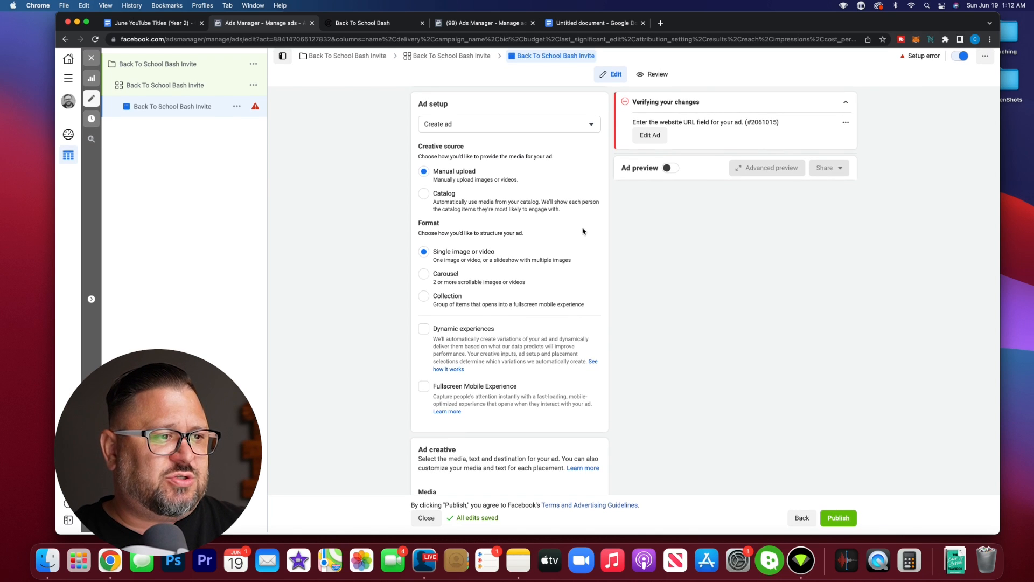
pyautogui.scroll(-4, 575, 248)
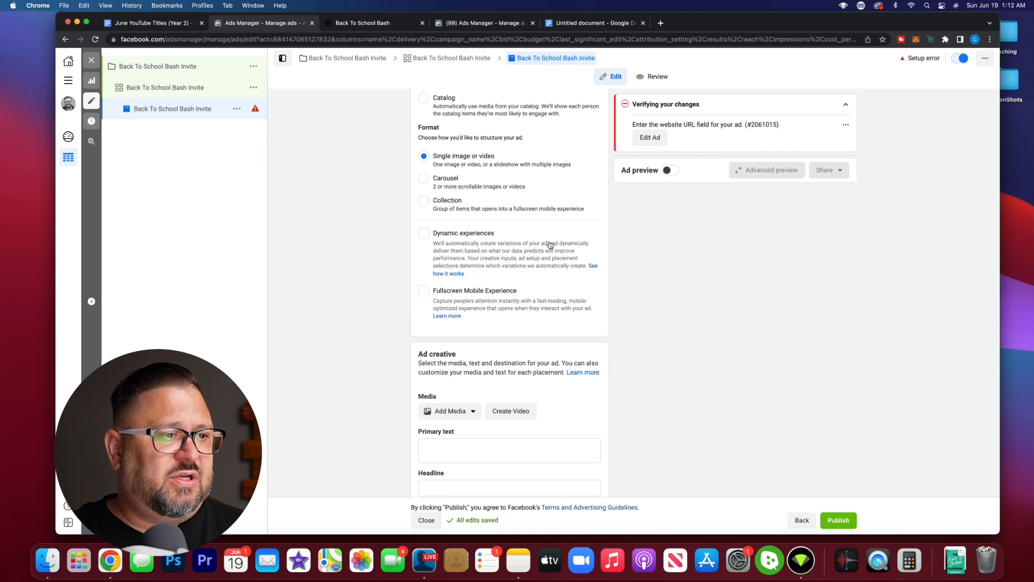
# - Add the first account video, the cropped 9:16 clip, as the ad's media and keep the original crop for every placement group
pyautogui.scroll(-2, 550, 244)
pyautogui.scroll(-3, 580, 267)
pyautogui.click(450, 285)
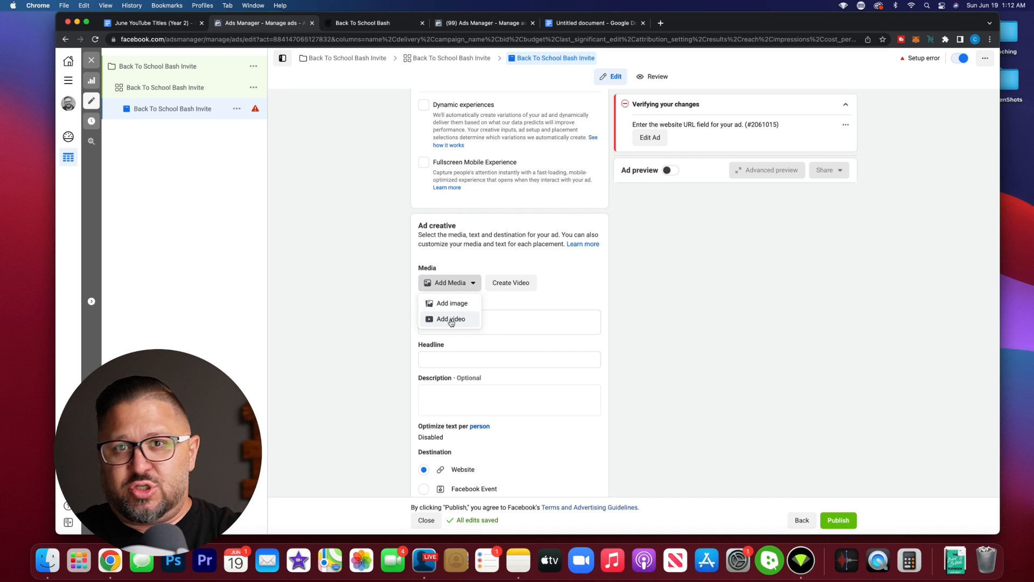
pyautogui.click(465, 307)
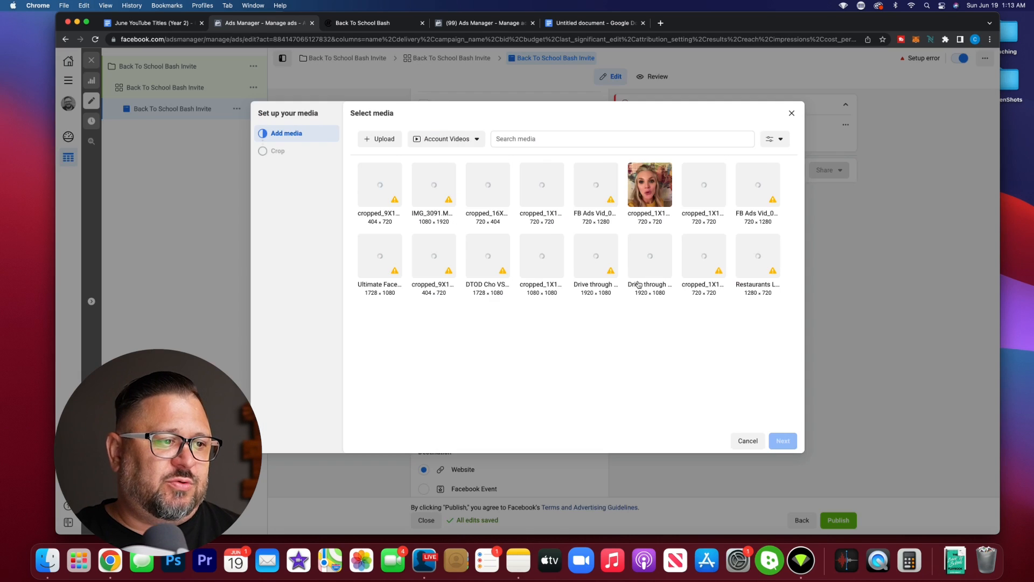
pyautogui.click(386, 186)
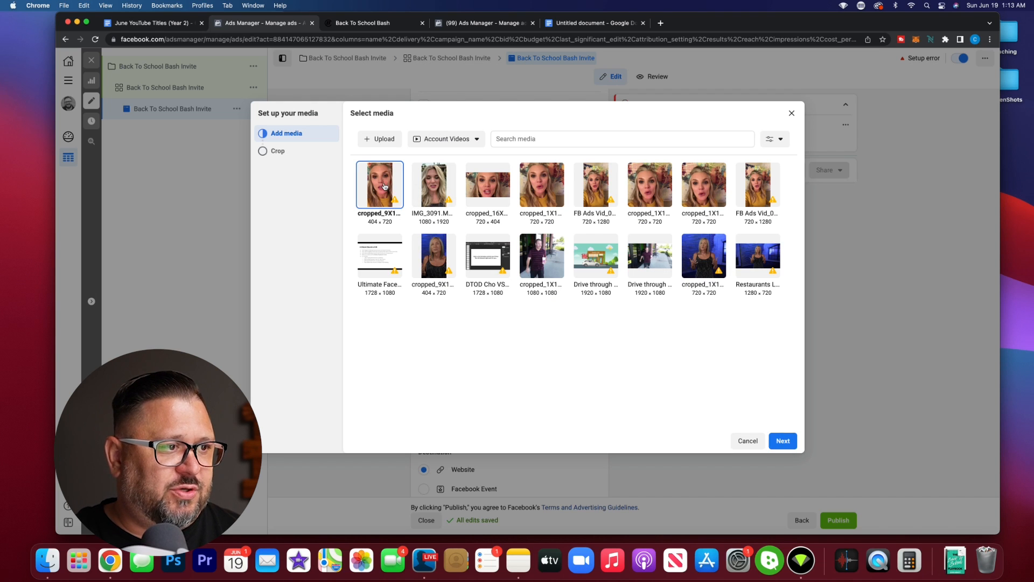
pyautogui.click(782, 441)
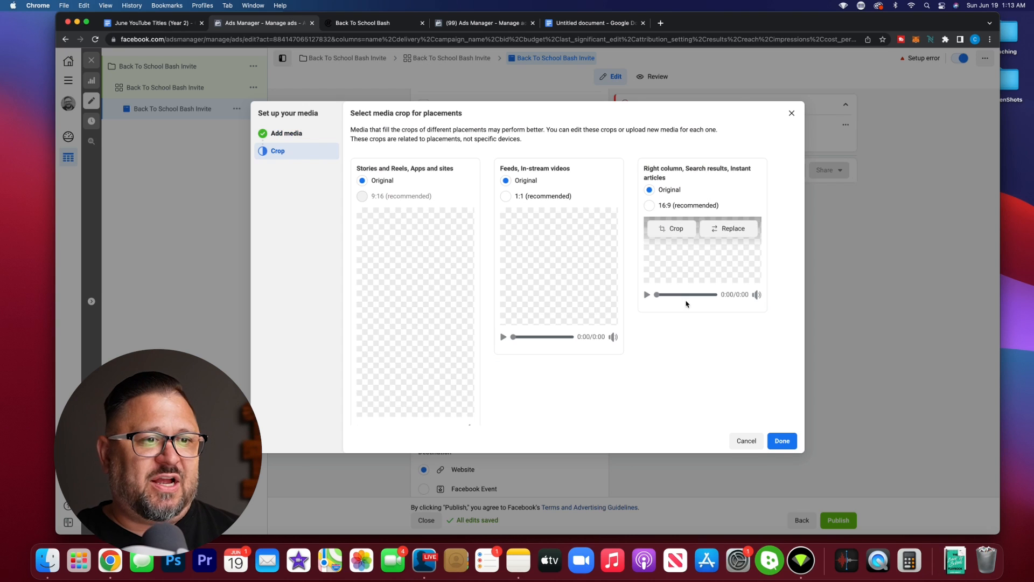
pyautogui.click(782, 442)
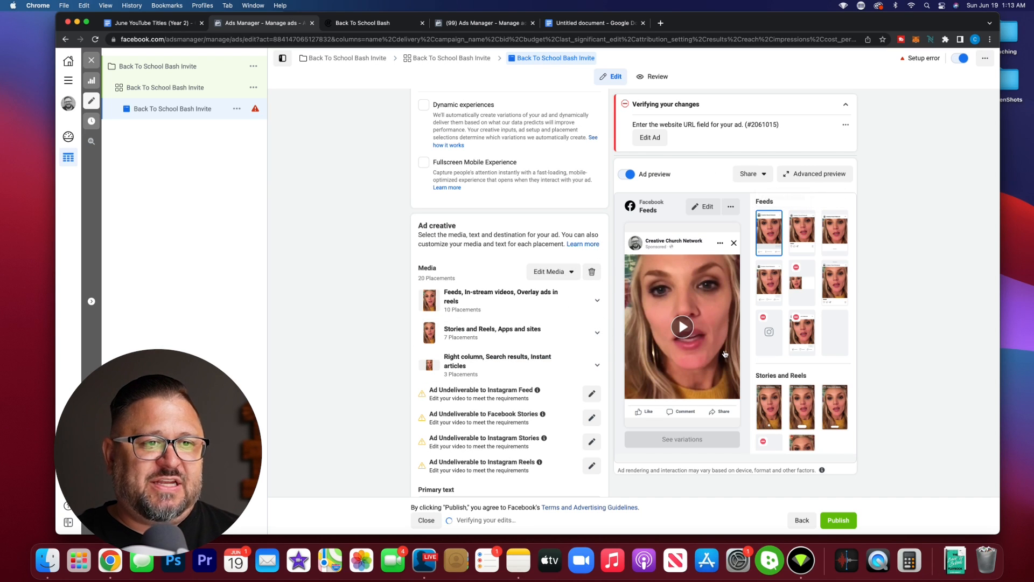
# - Copy the invitation text starting "Hey Tulsa Parents!!!" and ending "September 15th at 10am…" from the Google Doc into the ad's primary text
pyautogui.scroll(-5, 539, 323)
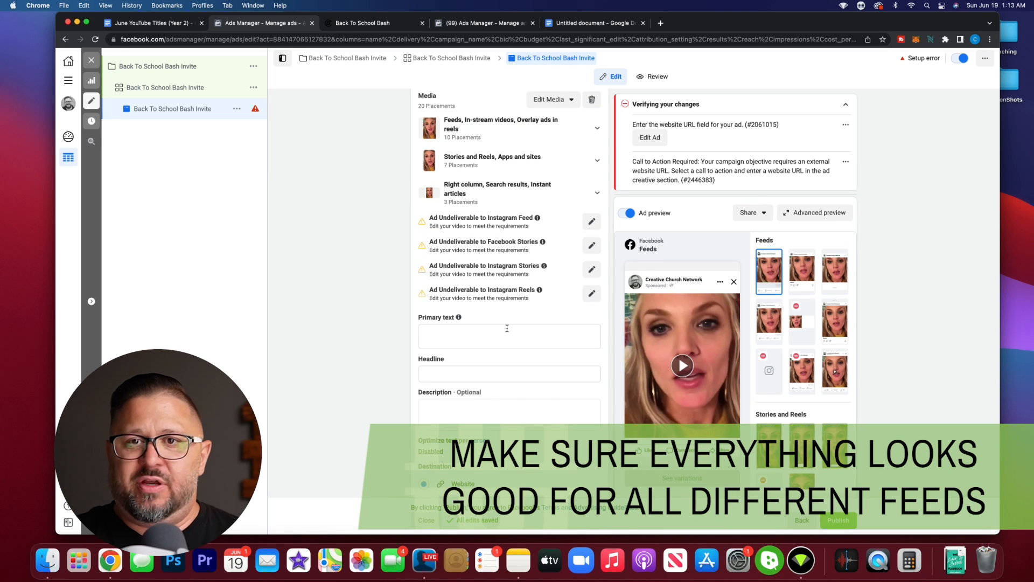
pyautogui.scroll(-2, 506, 328)
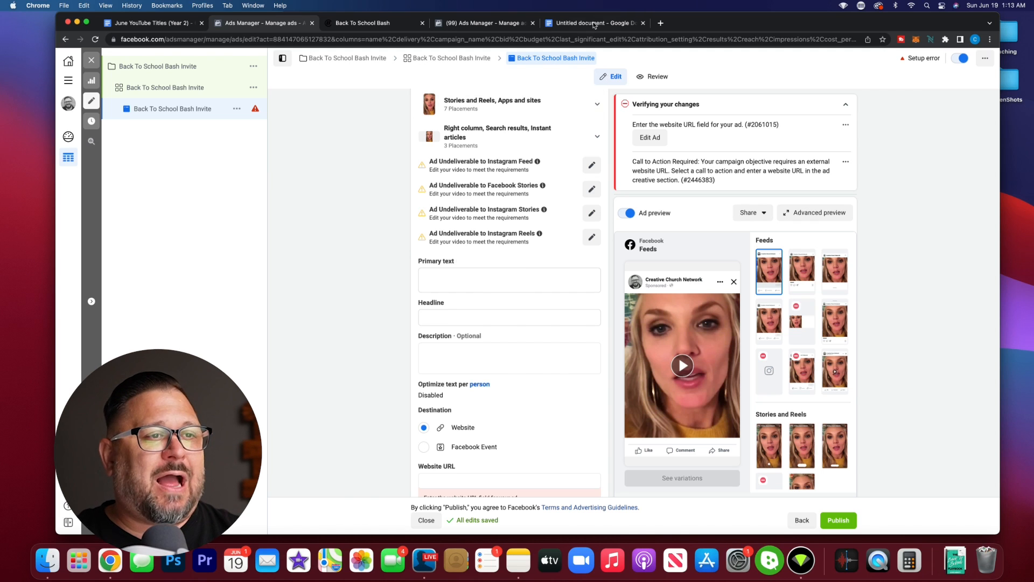
pyautogui.click(593, 24)
pyautogui.moveTo(346, 169); pyautogui.dragTo(628, 437)
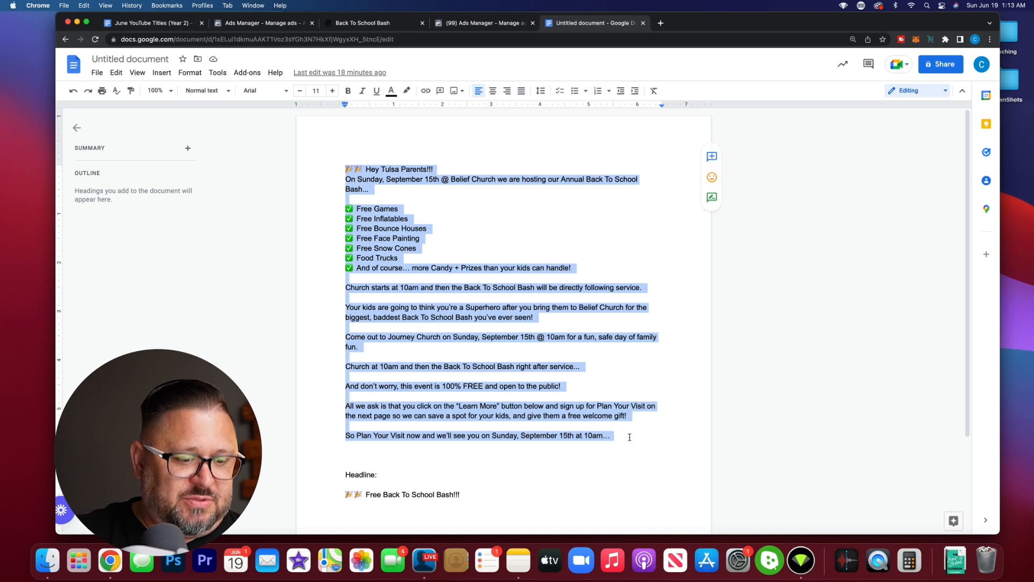
pyautogui.click(276, 24)
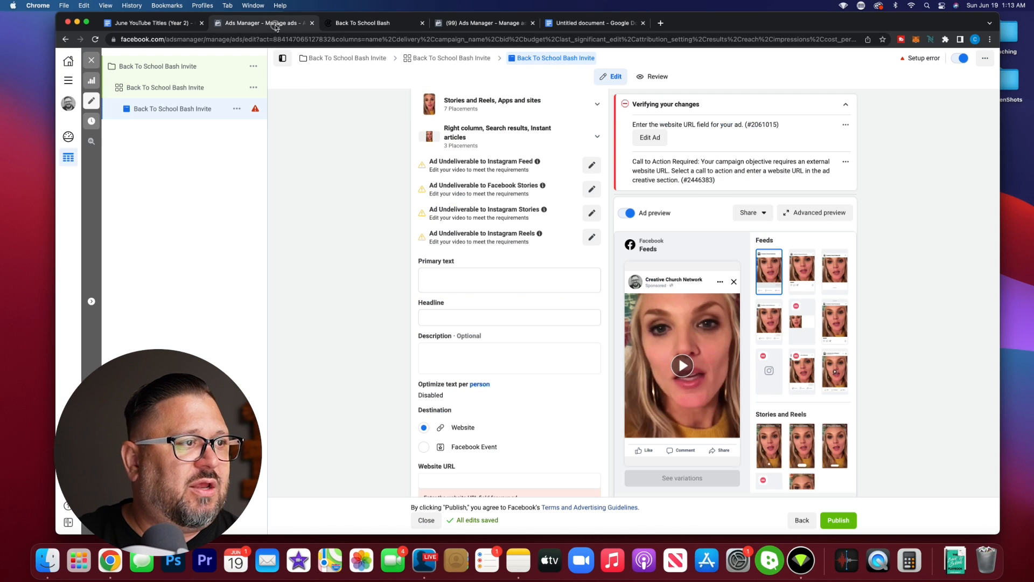
pyautogui.click(463, 280)
pyautogui.press('super+v')
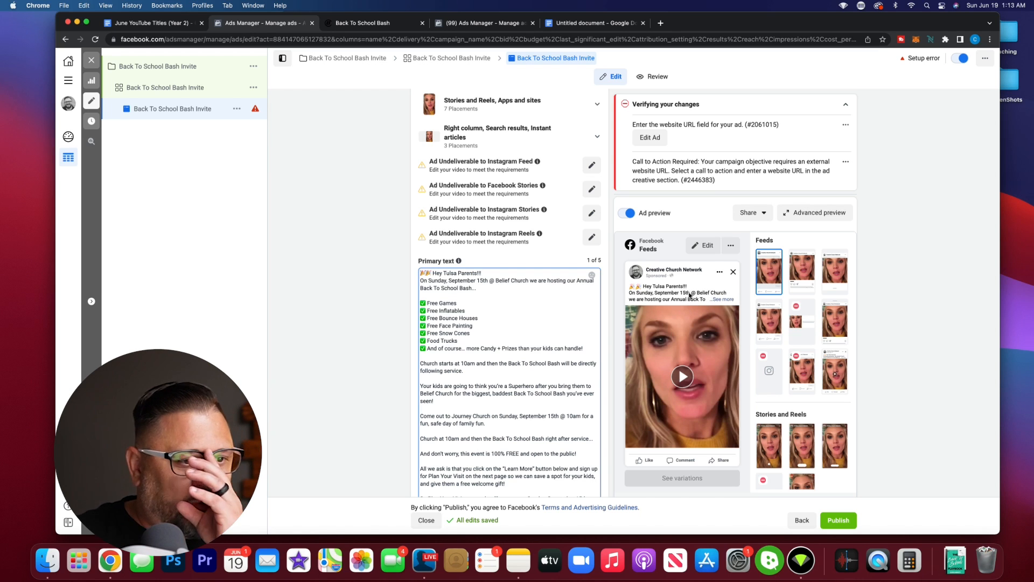
# - Copy the headline "🎉🎉 Free Back To School Bash!!!" from the Google Doc into both the ad's headline and description
pyautogui.click(589, 24)
pyautogui.click(438, 480)
pyautogui.moveTo(462, 494); pyautogui.dragTo(348, 493)
pyautogui.press('super+c')
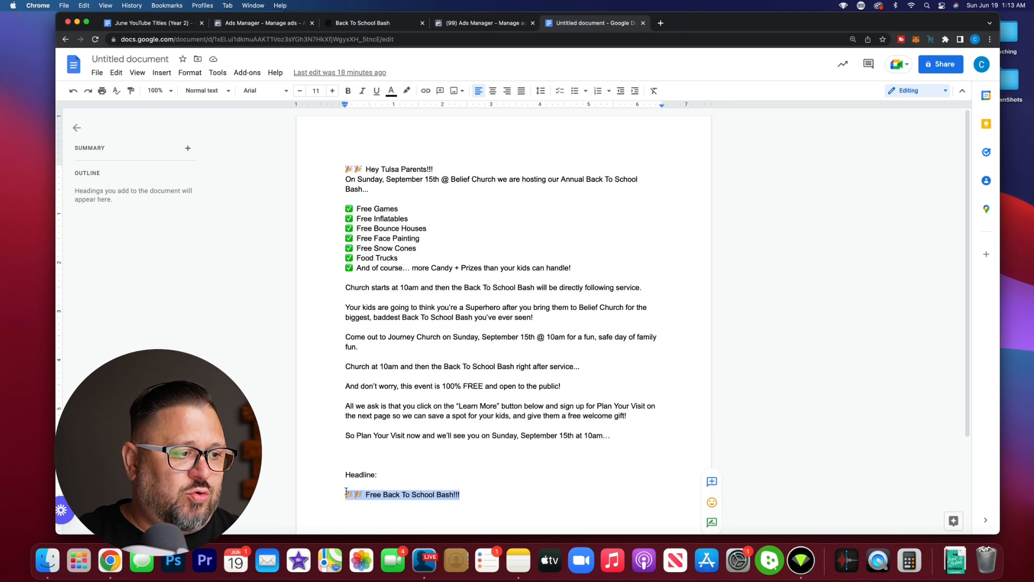
pyautogui.click(262, 23)
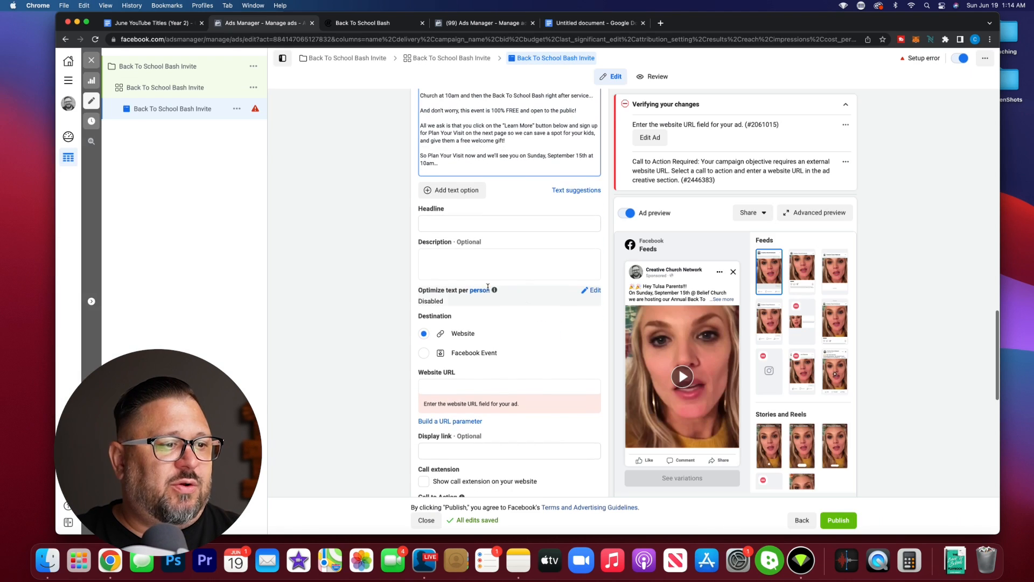
pyautogui.click(447, 221)
pyautogui.press('super+v')
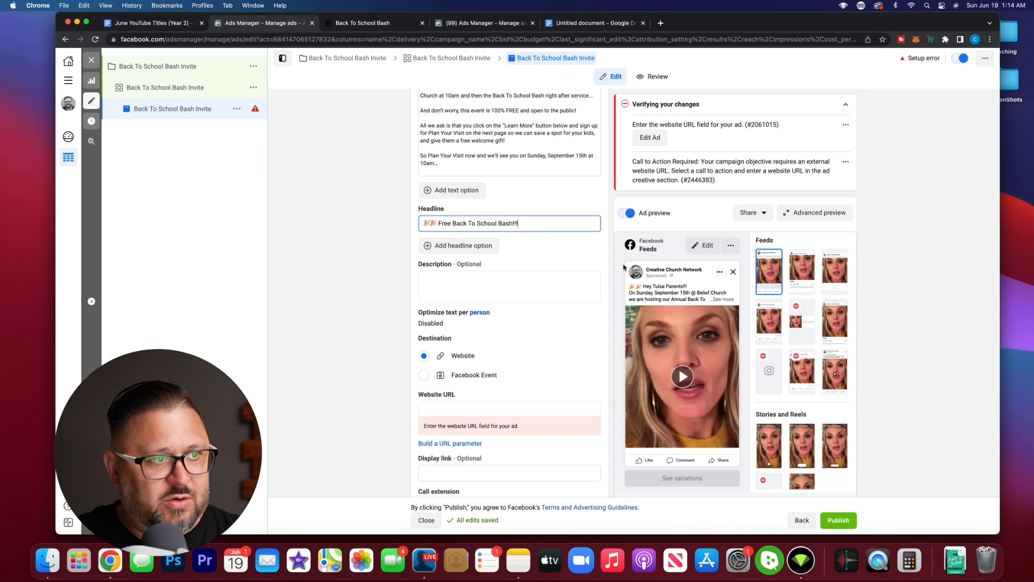
pyautogui.click(484, 278)
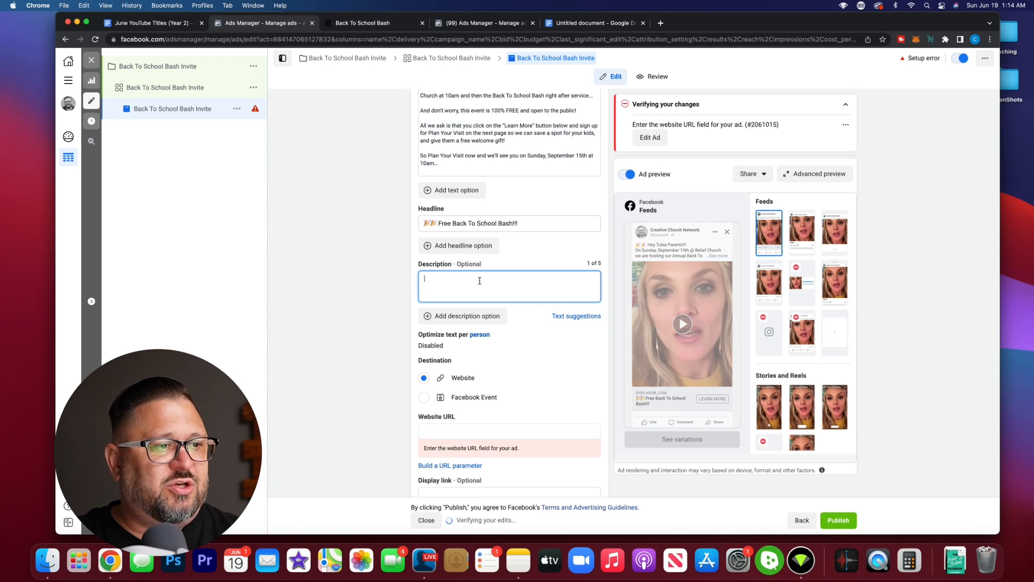
pyautogui.press('super+v')
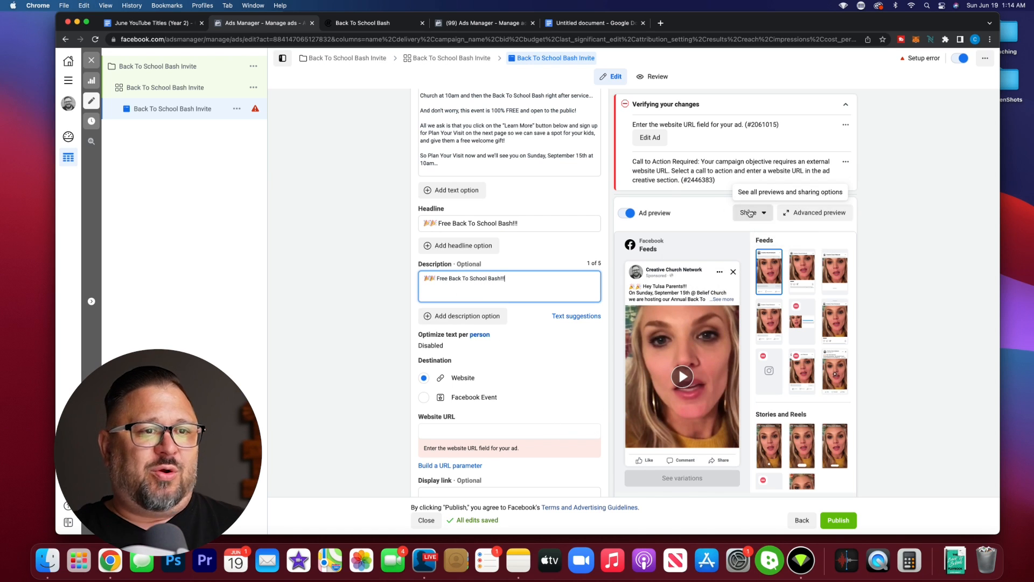
# - Switch the ad preview off and back on
pyautogui.scroll(-3, 522, 188)
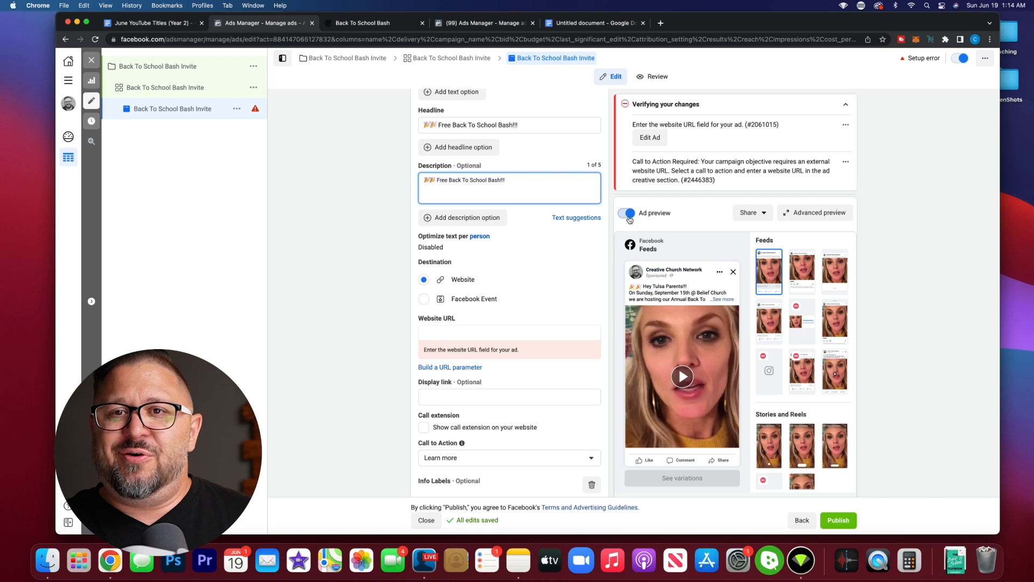
pyautogui.click(626, 214)
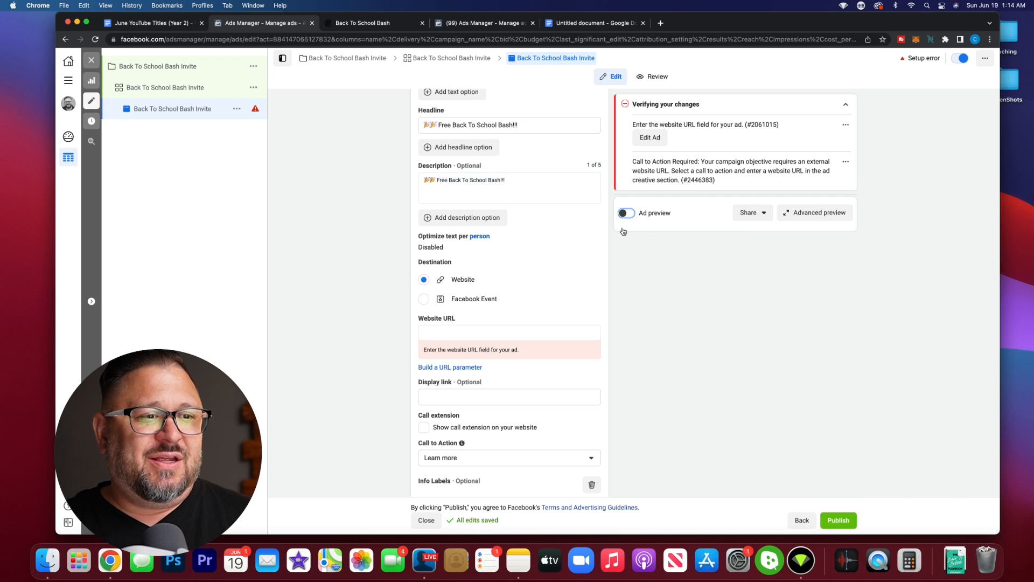
pyautogui.click(627, 213)
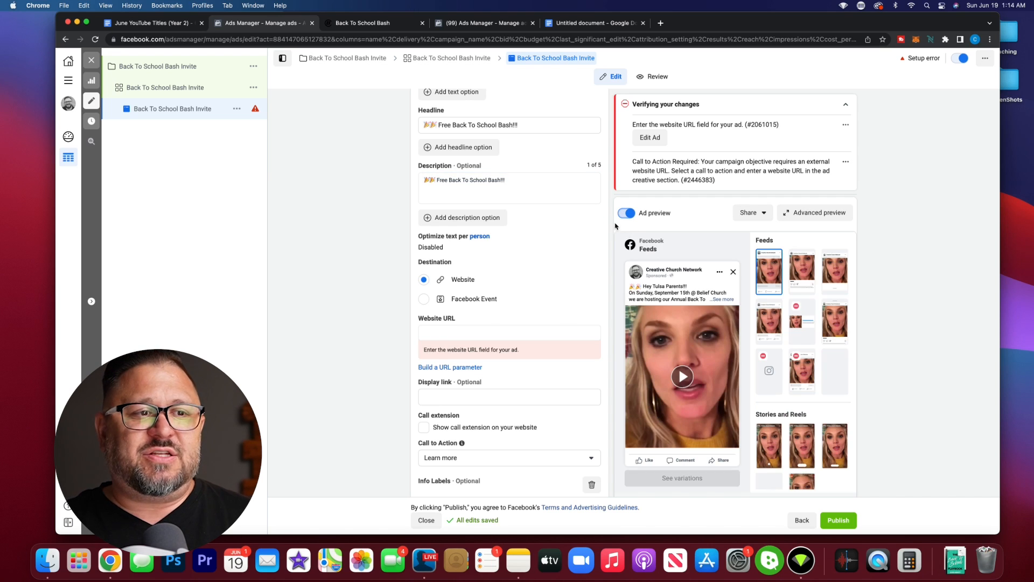
# - Review the Belief Church event page for the Back To School Bash, including its event details, service times and Plan Your Visit sections
pyautogui.scroll(-3, 583, 211)
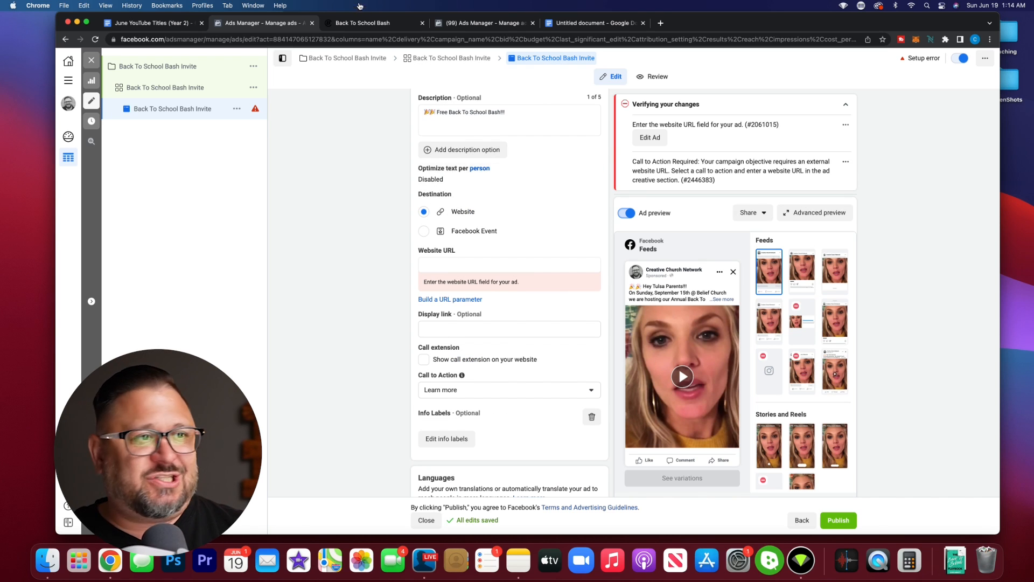
pyautogui.click(358, 22)
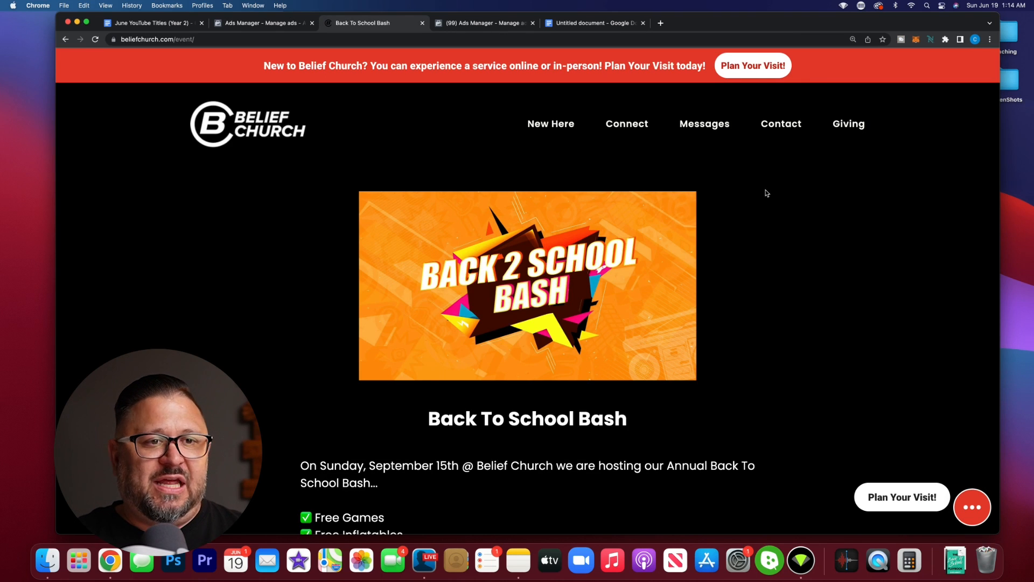
pyautogui.scroll(-15, 770, 194)
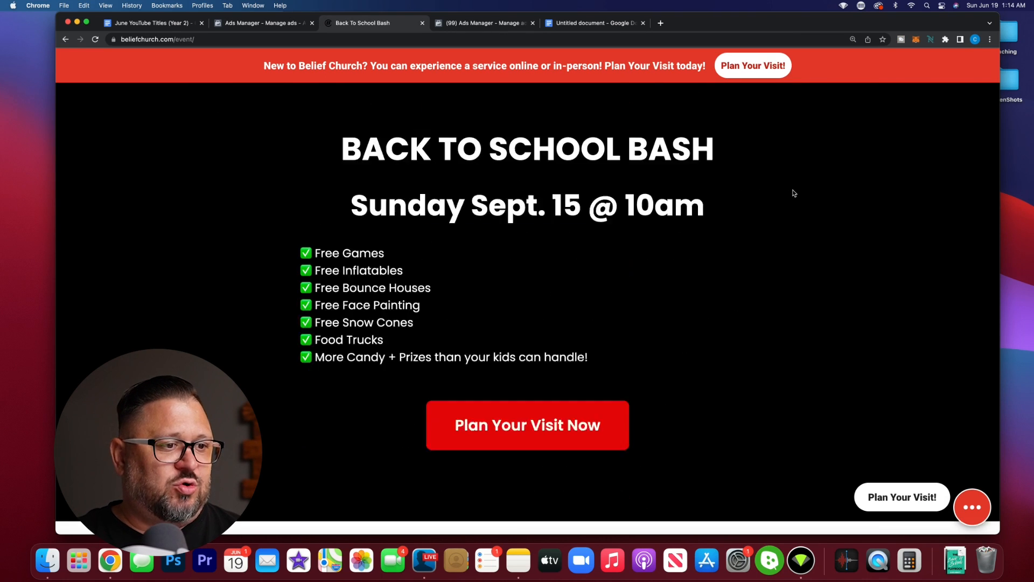
pyautogui.scroll(-20, 795, 192)
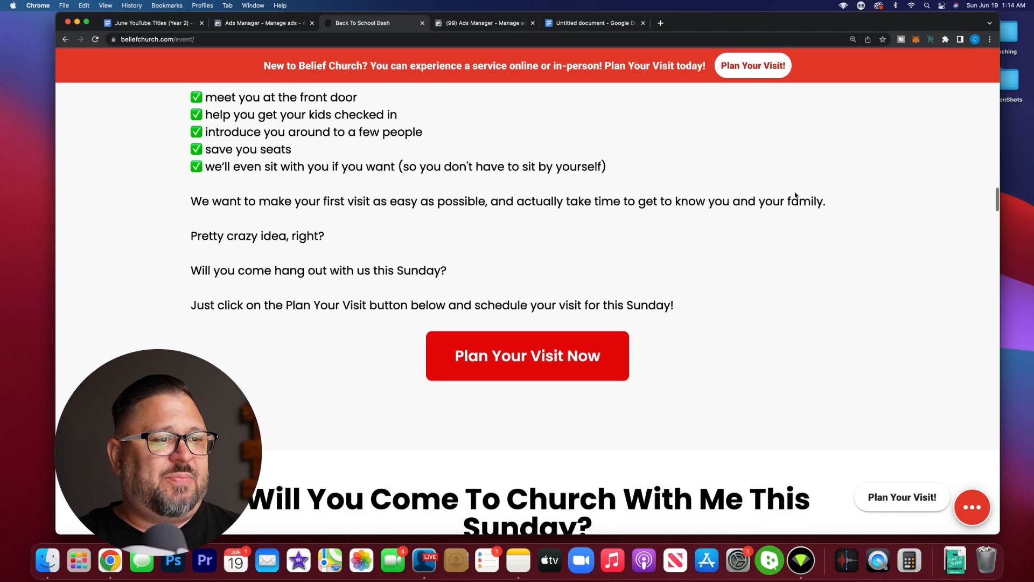
pyautogui.scroll(20, 795, 192)
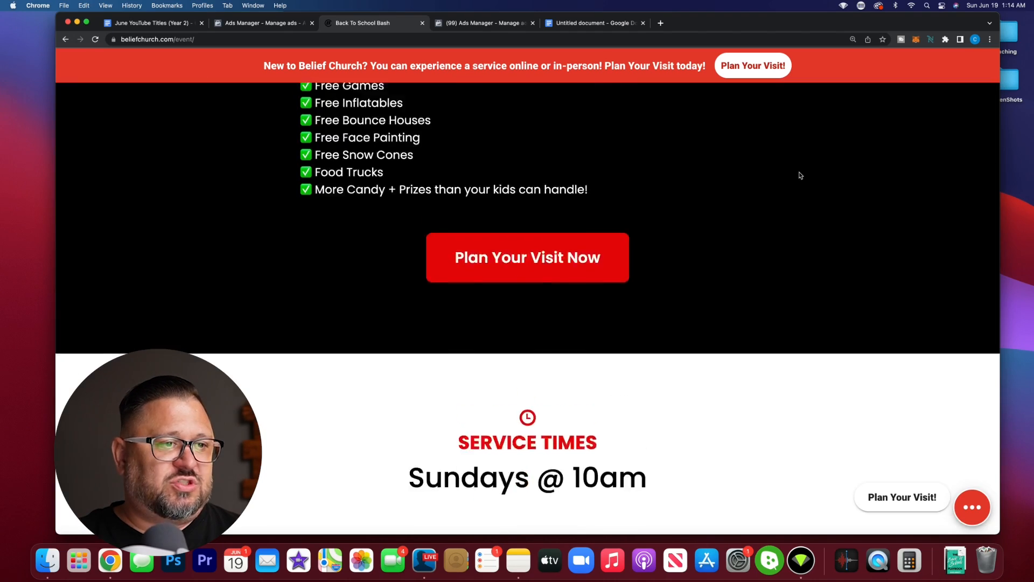
pyautogui.scroll(20, 830, 147)
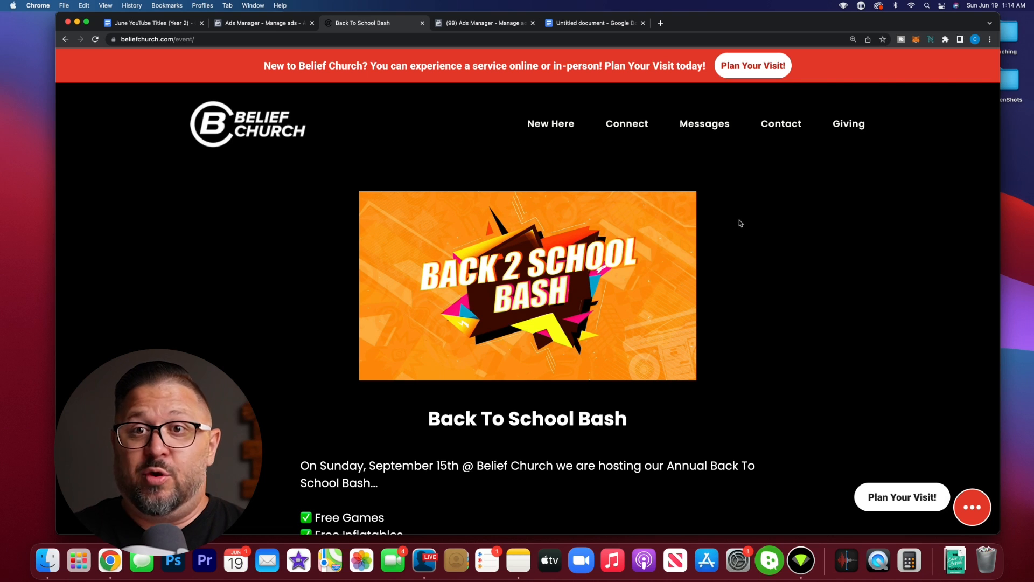
pyautogui.scroll(-4, 747, 219)
pyautogui.scroll(4, 751, 219)
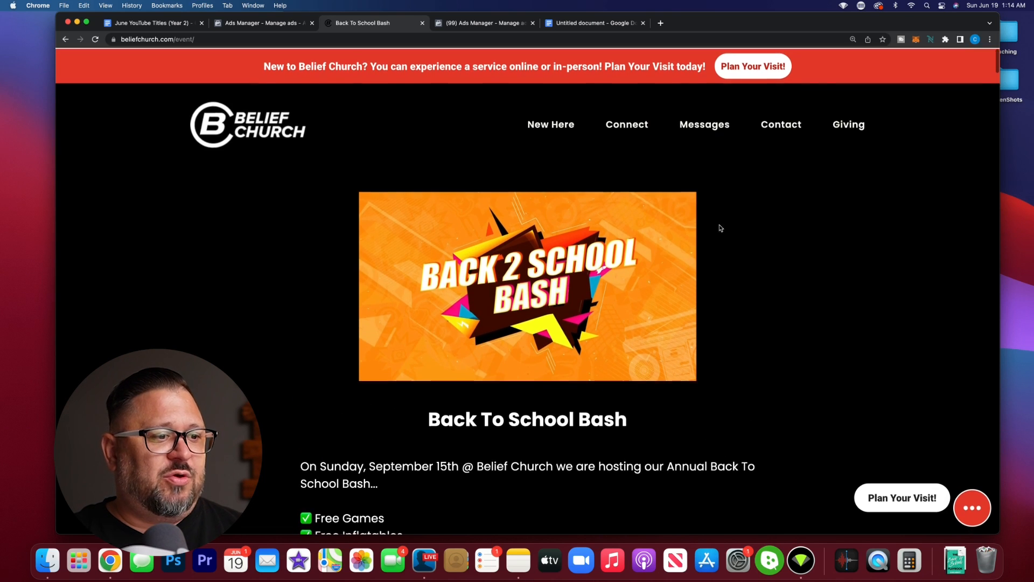
pyautogui.scroll(-8, 743, 284)
pyautogui.scroll(8, 745, 283)
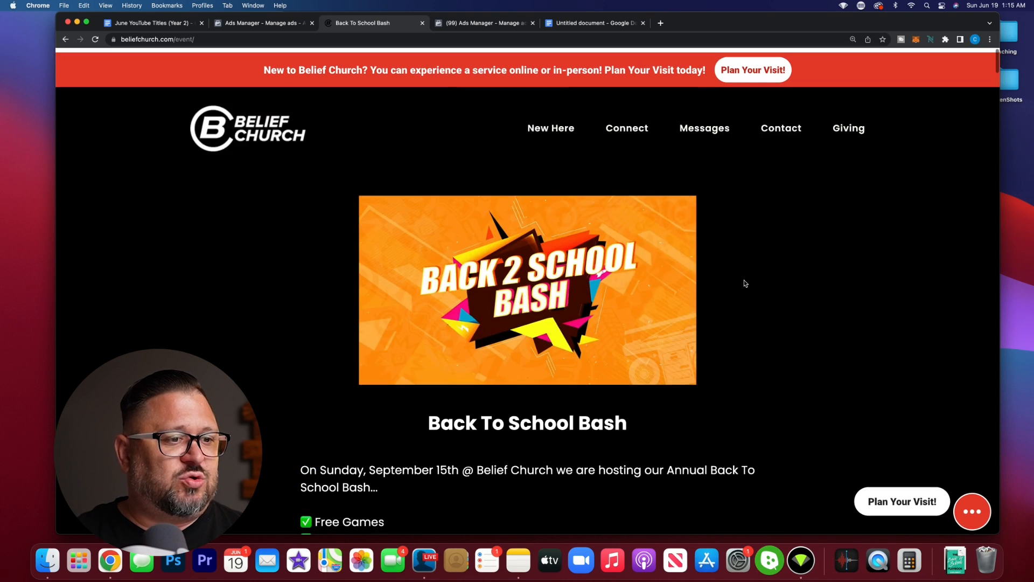
pyautogui.click(201, 40)
pyautogui.press('super+c')
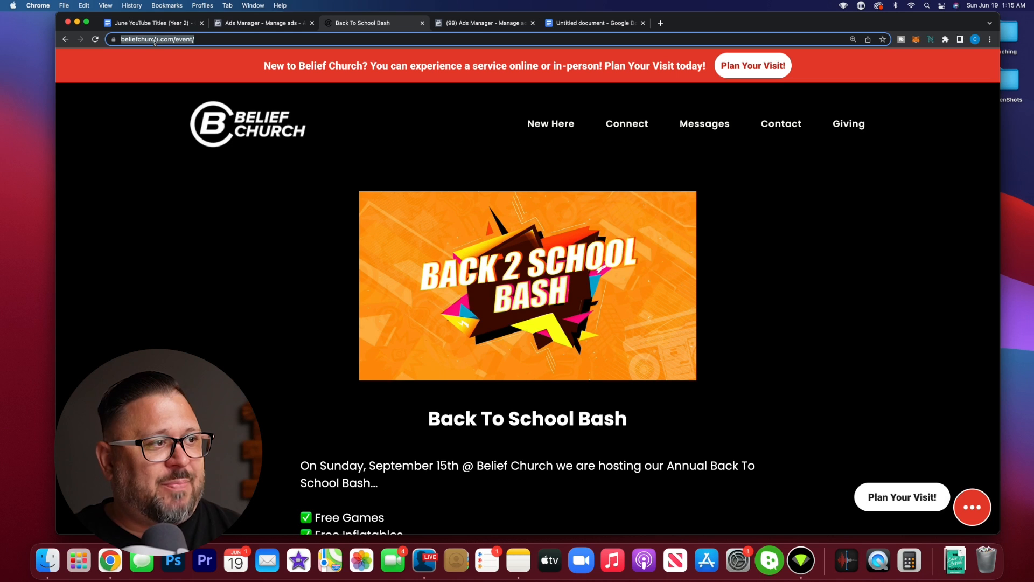
pyautogui.click(275, 23)
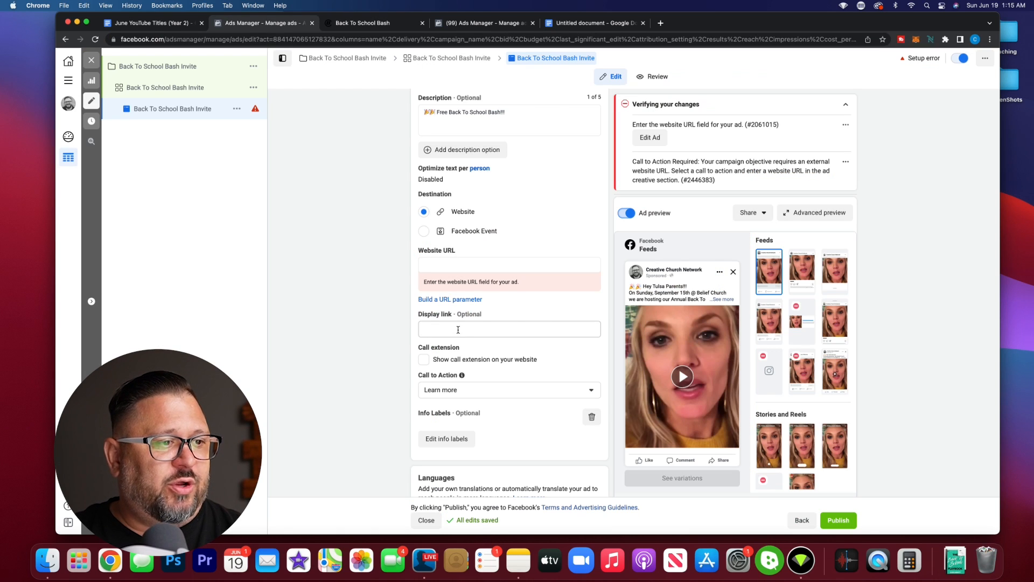
pyautogui.click(451, 266)
pyautogui.press('super+v')
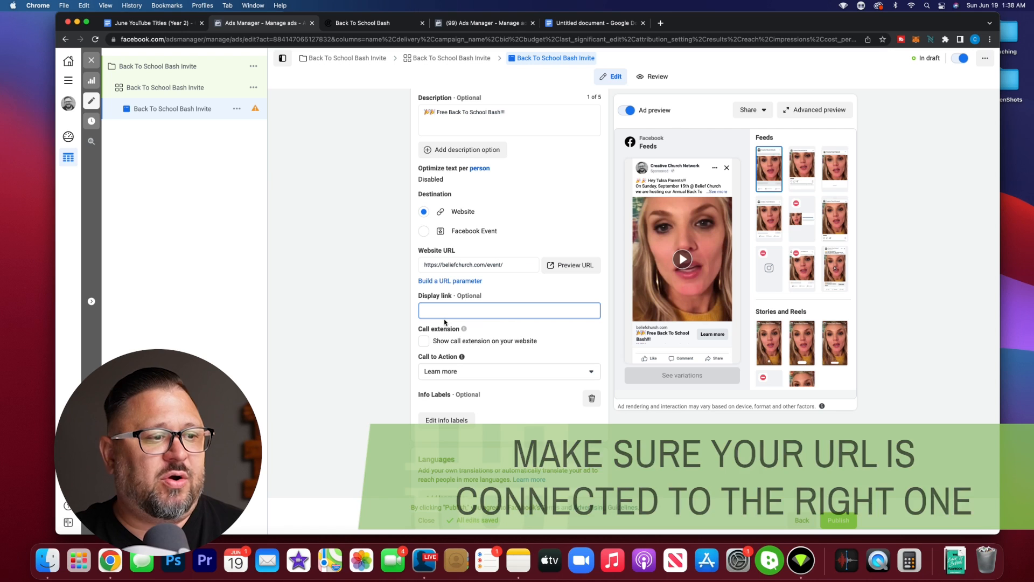
pyautogui.press('super+v')
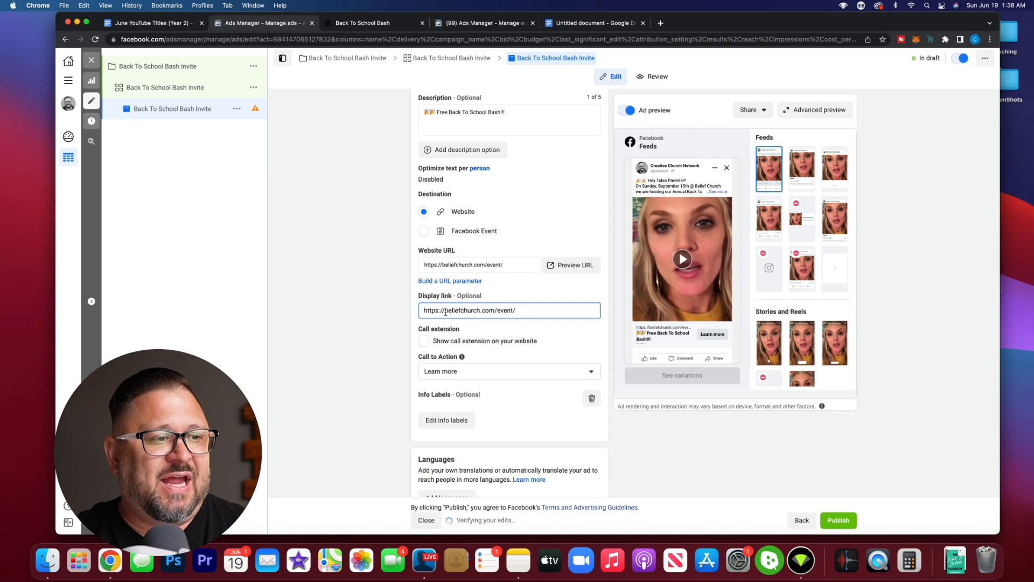
pyautogui.moveTo(445, 311); pyautogui.dragTo(424, 312)
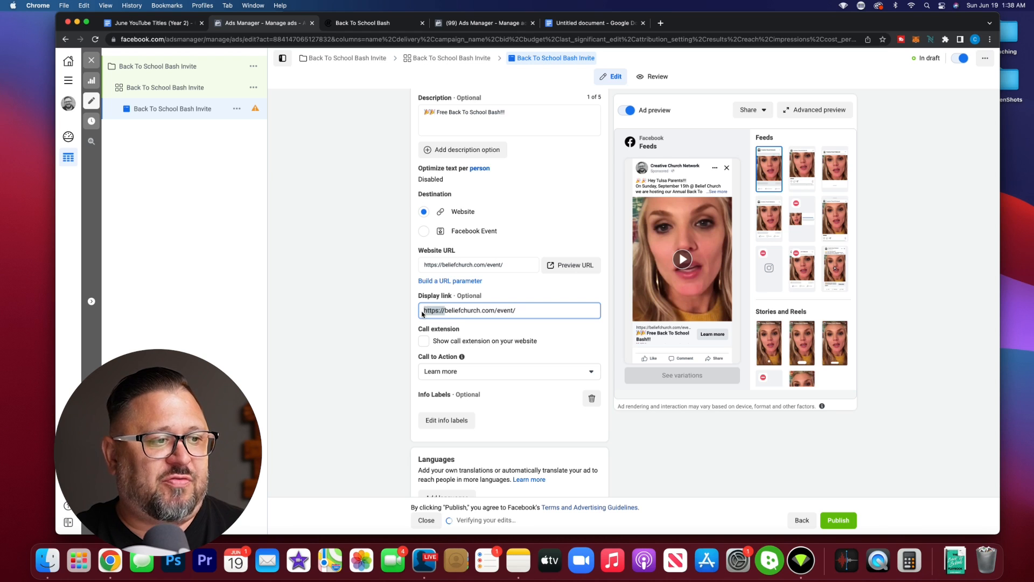
pyautogui.press('BackSpace')
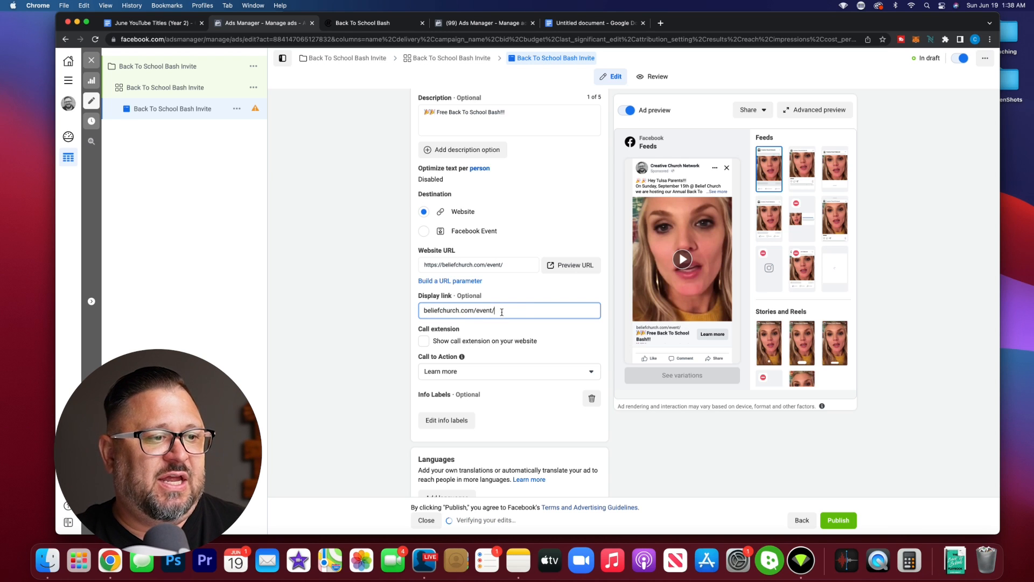
pyautogui.press('BackSpace')
pyautogui.press('BackSpace')
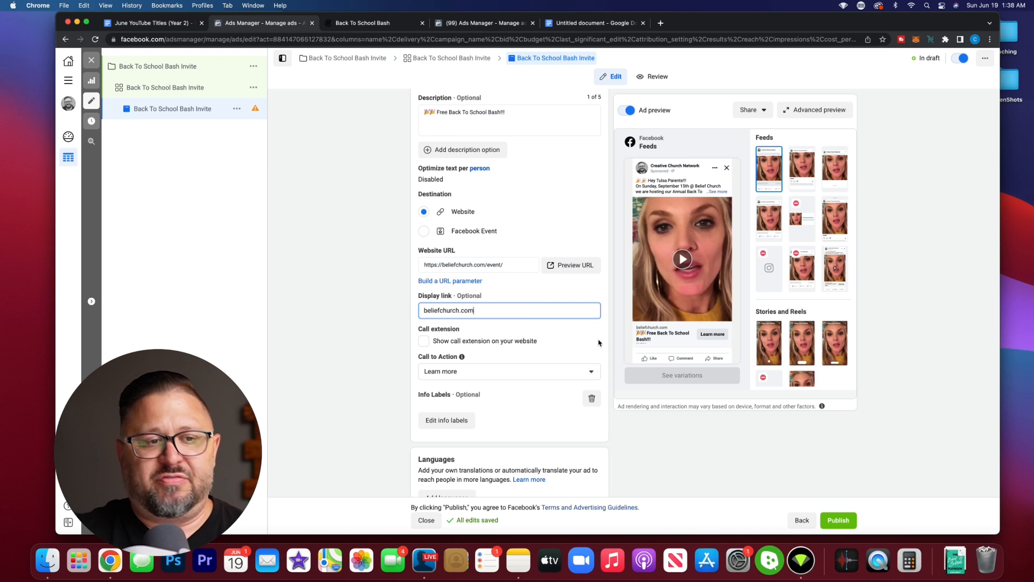
# - Change the ad's call to action to Sign up
pyautogui.scroll(-2, 527, 309)
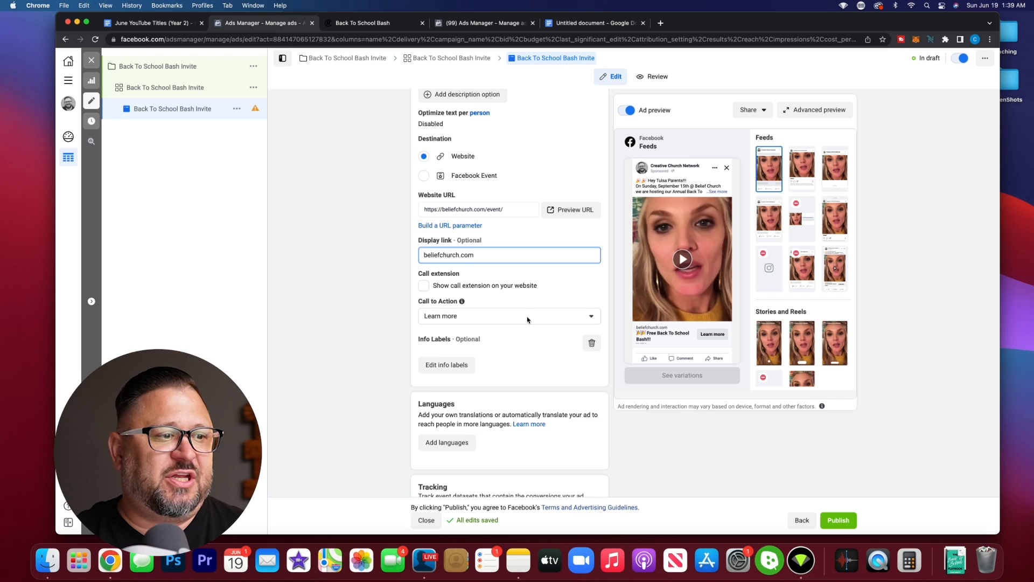
pyautogui.click(522, 322)
pyautogui.scroll(-5, 463, 412)
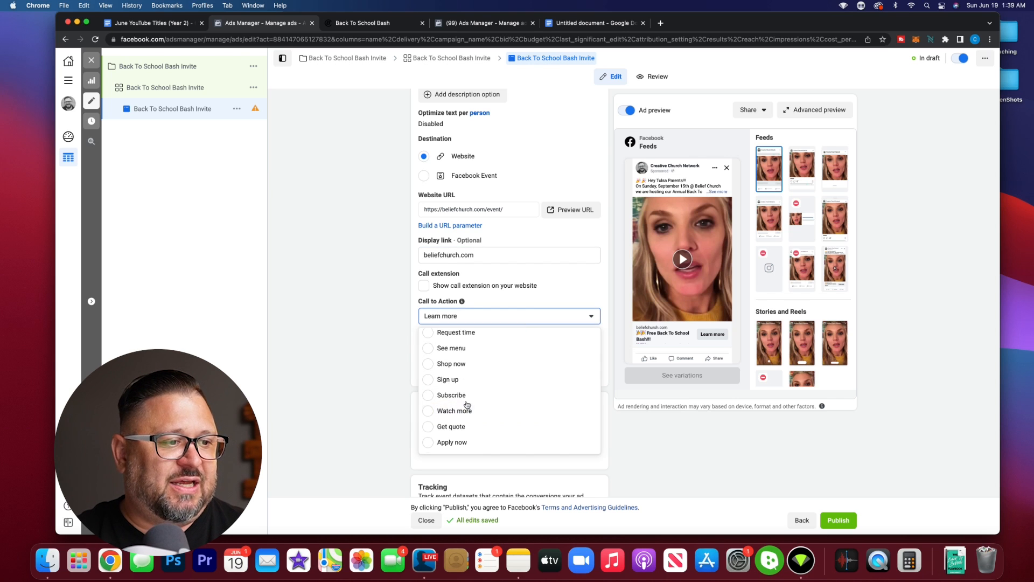
pyautogui.click(448, 380)
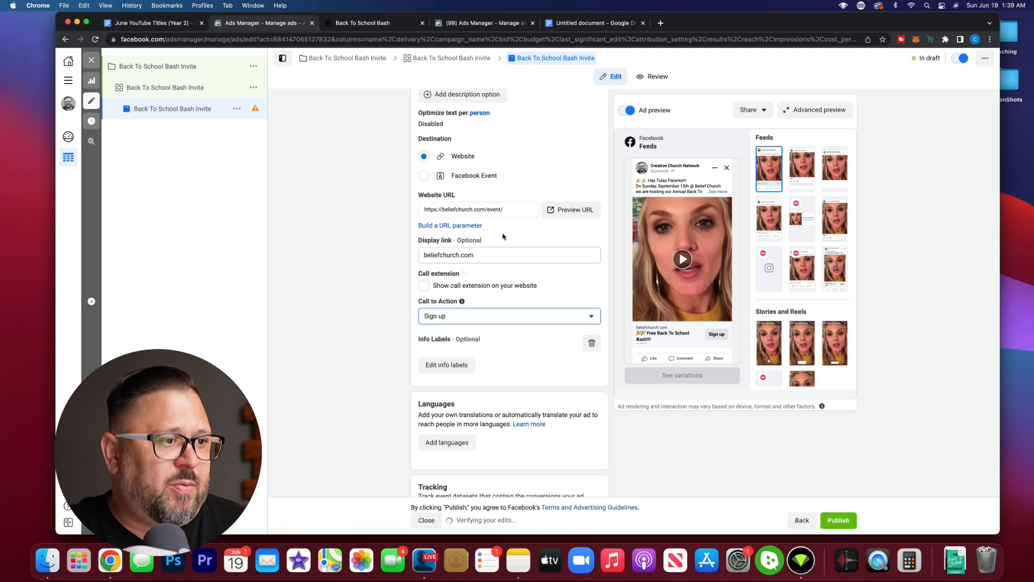
# - Look over the completed ad creative fields and the remaining Languages and Tracking settings
pyautogui.scroll(-3, 605, 288)
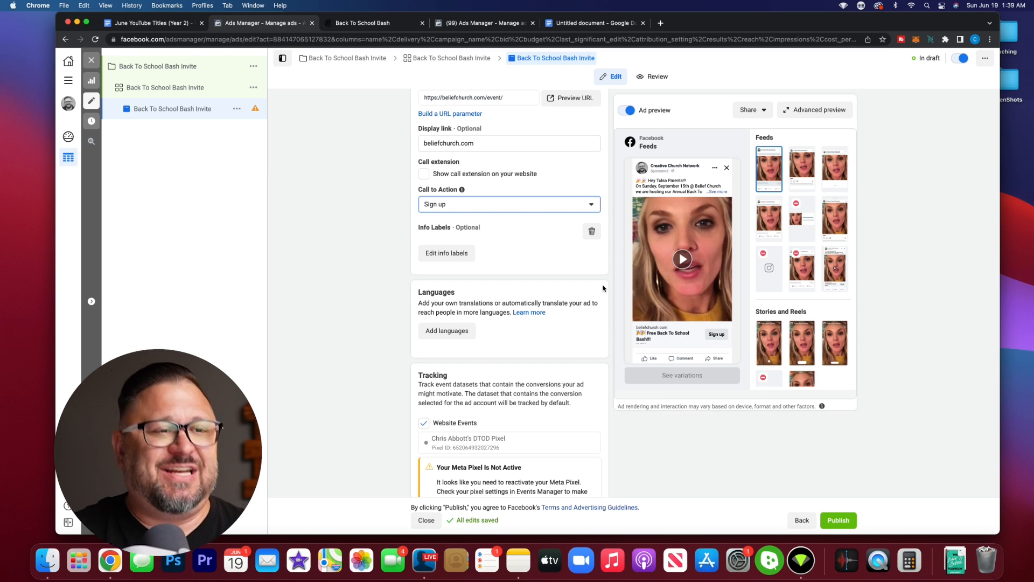
pyautogui.scroll(5, 603, 288)
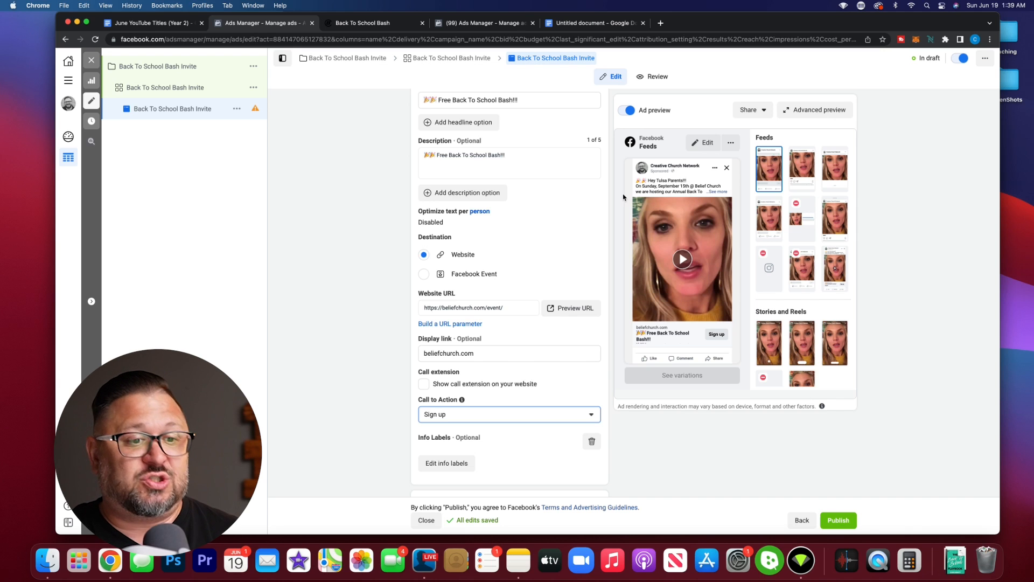
pyautogui.scroll(-6, 592, 232)
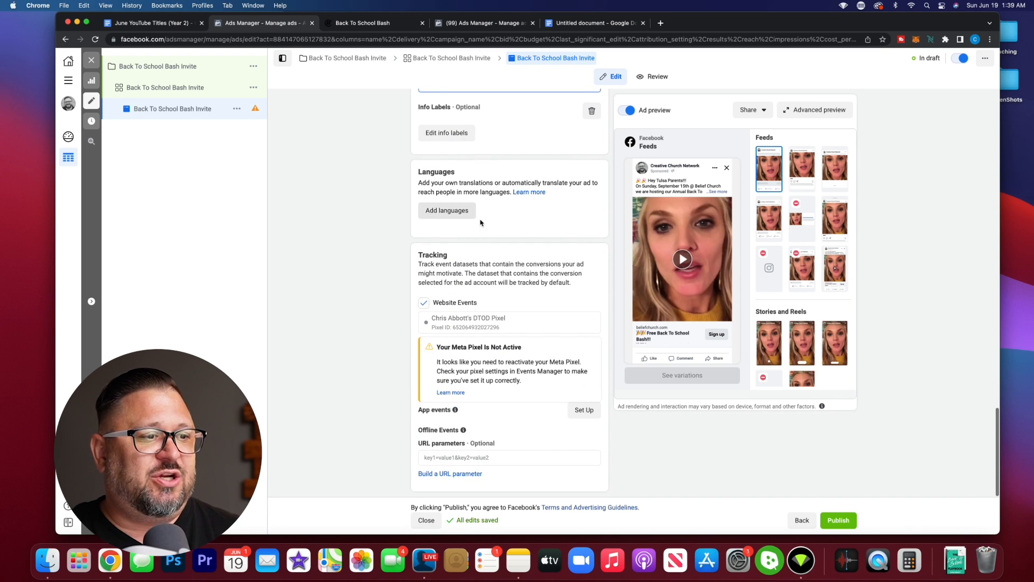